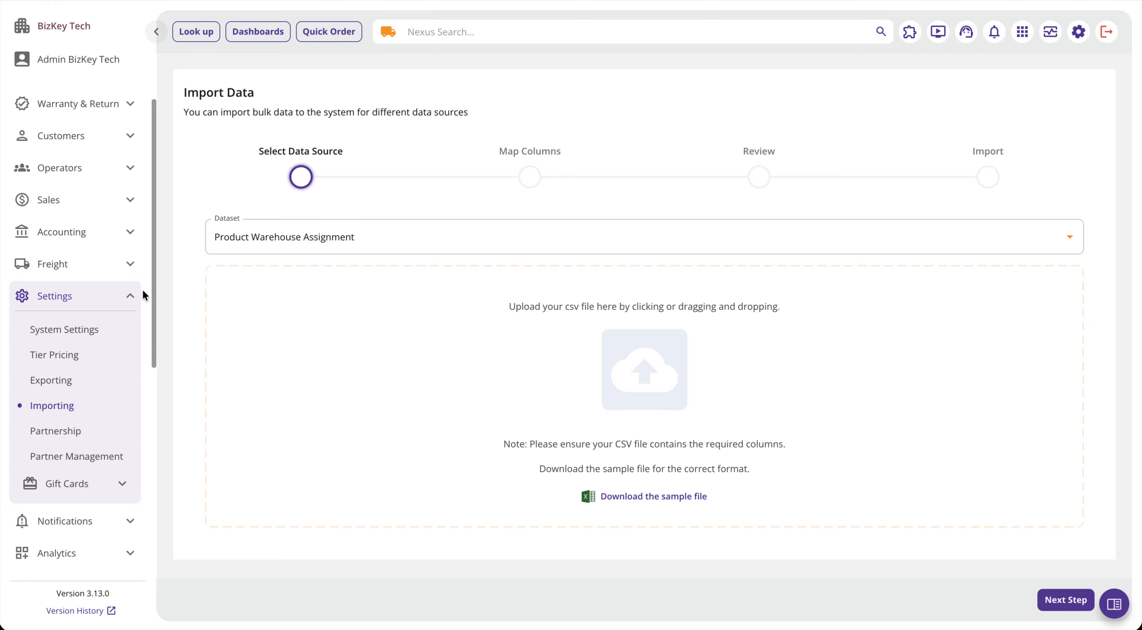
Step: Open the product list and view the Add a New Product form, closing it without creating anything
click(131, 296)
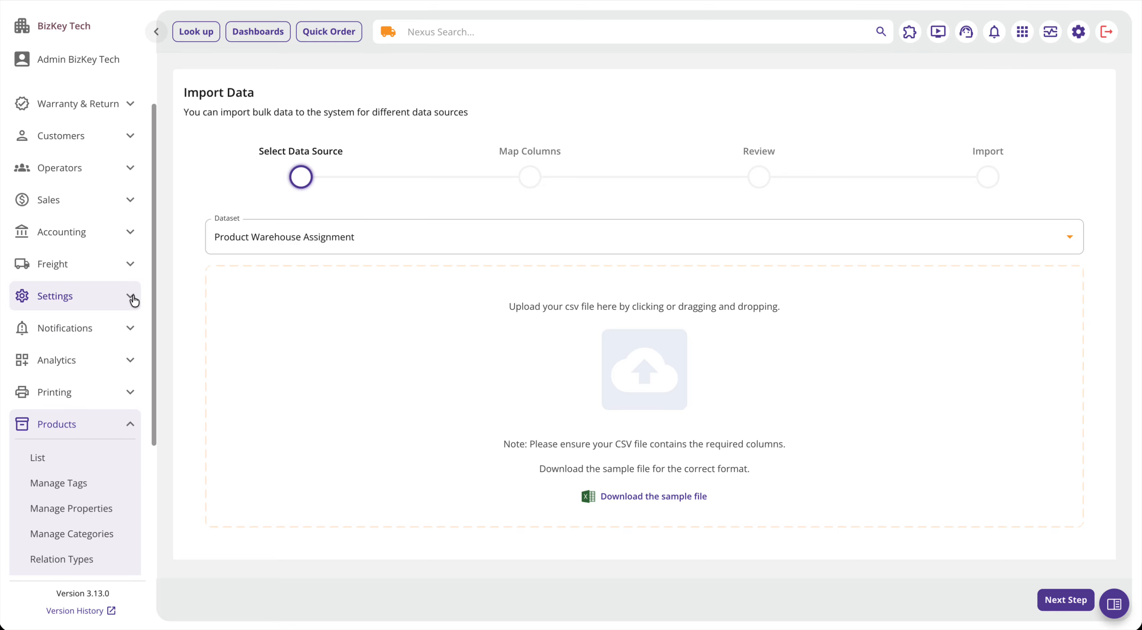
click(92, 461)
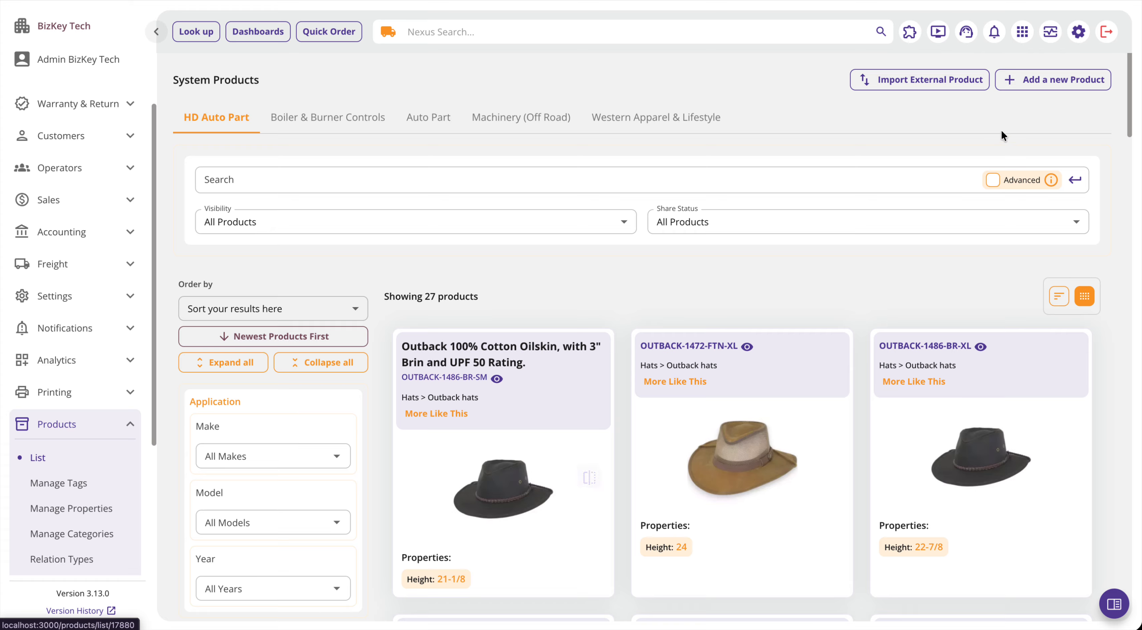
click(1047, 84)
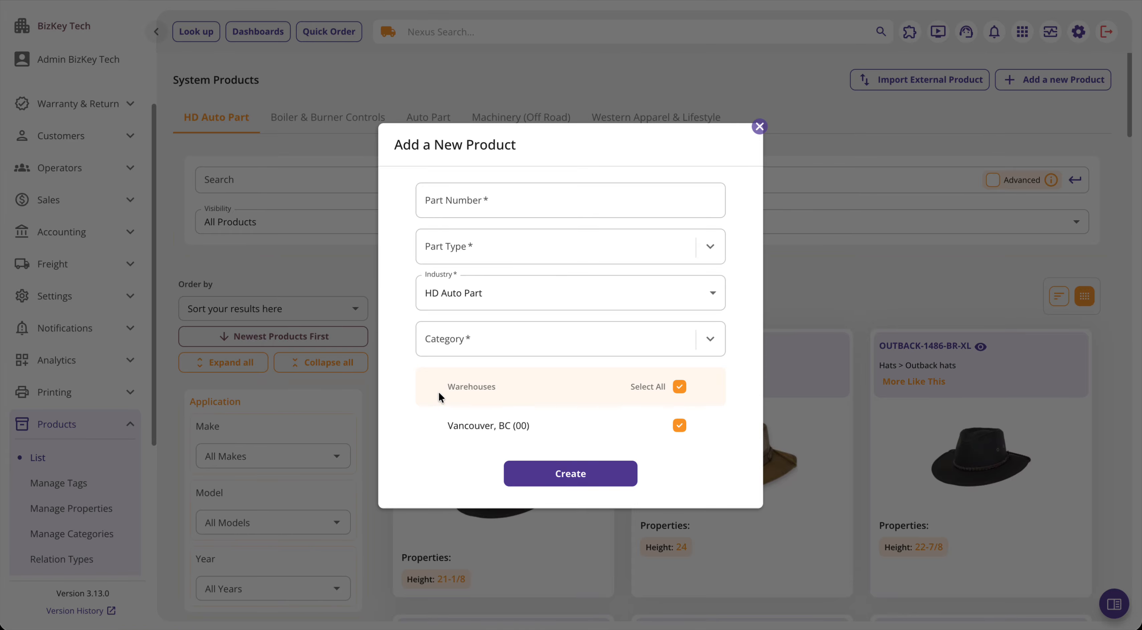
click(760, 126)
scroll(746, 325, down, 8)
scroll(1012, 178, up, 8)
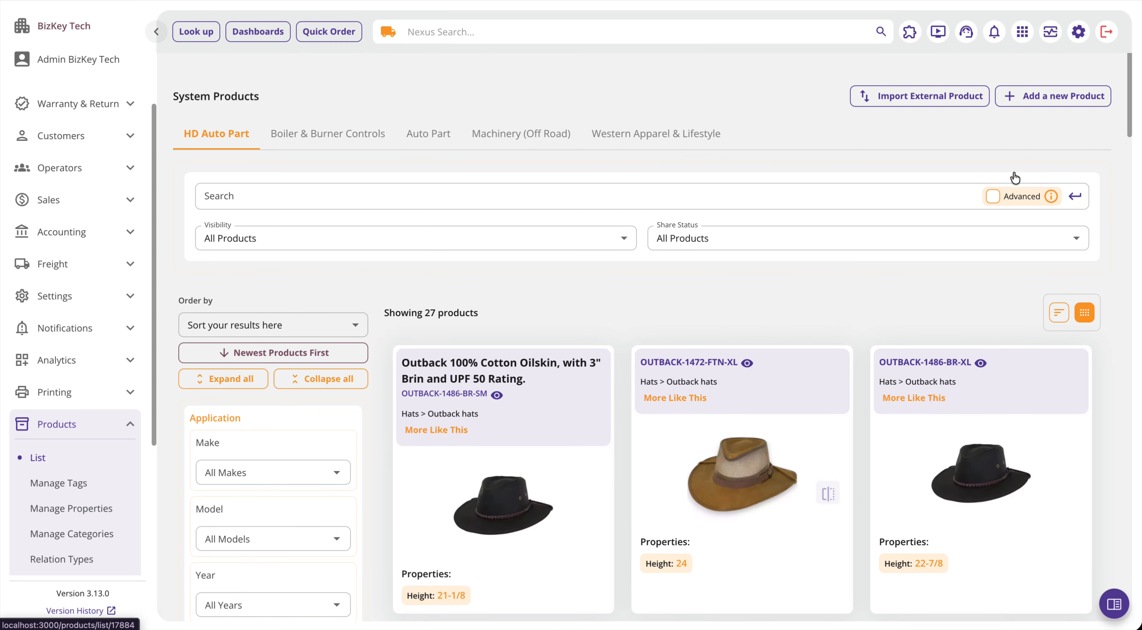
click(1062, 86)
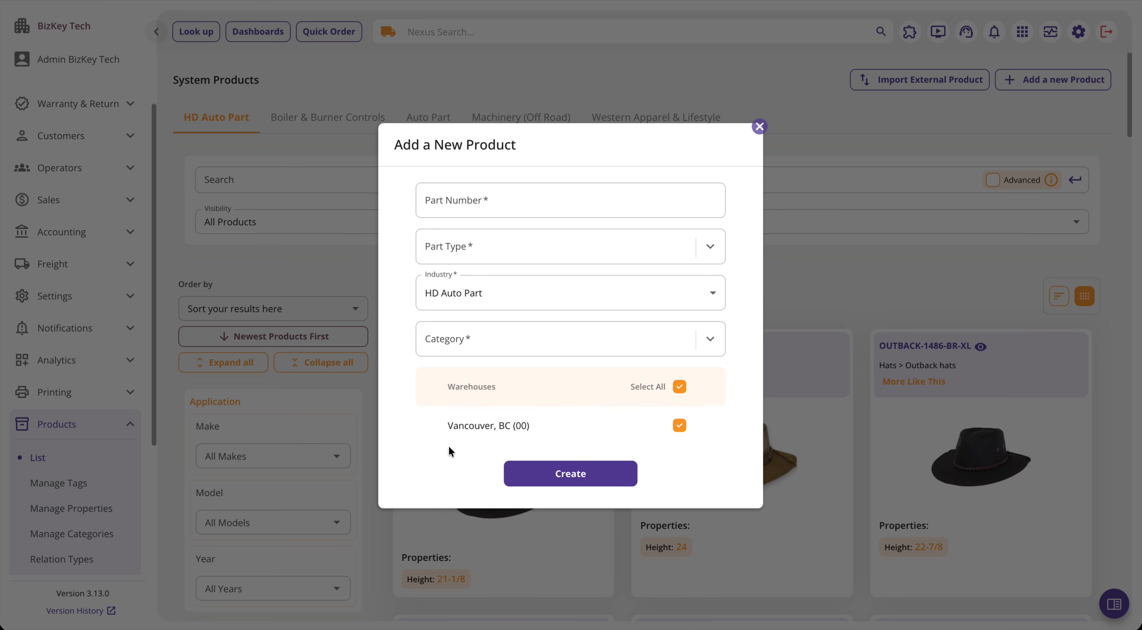
click(759, 127)
Step: Open the product BIZPRINT-COPY-MAIN and view its availability and the actions offered for the Vancouver, BC warehouse
scroll(773, 502, down, 4)
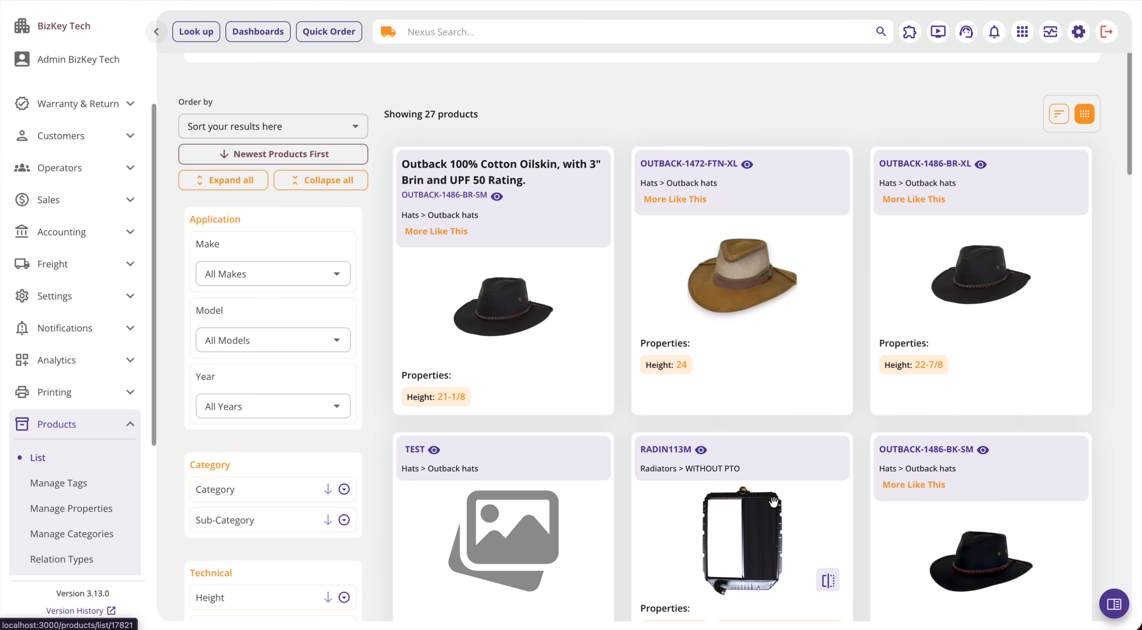
scroll(772, 459, down, 10)
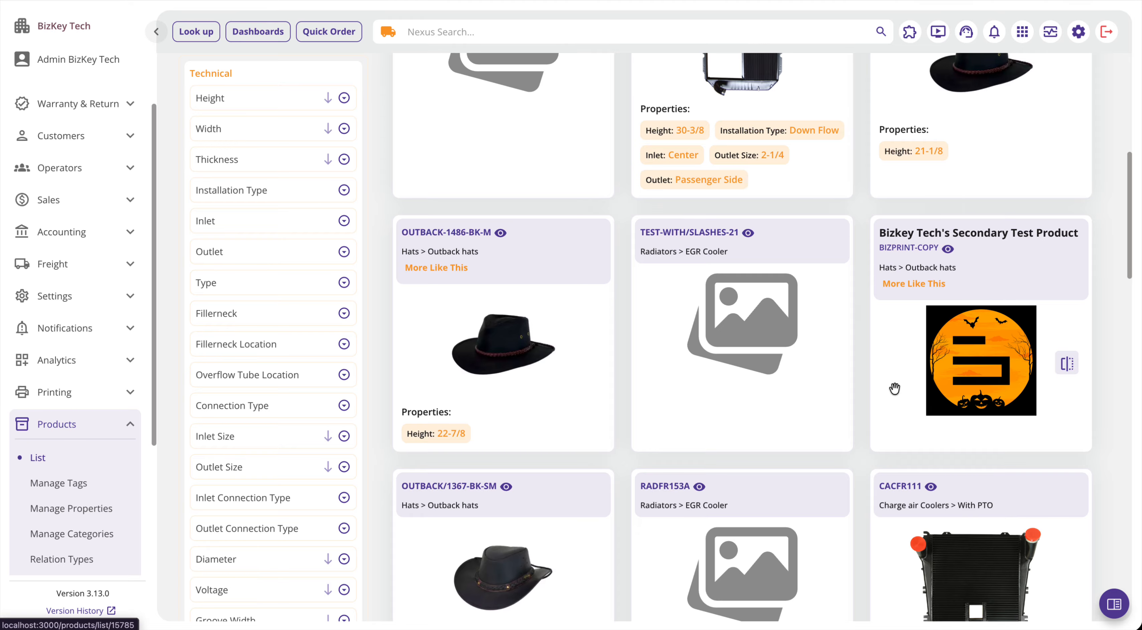
scroll(894, 388, down, 15)
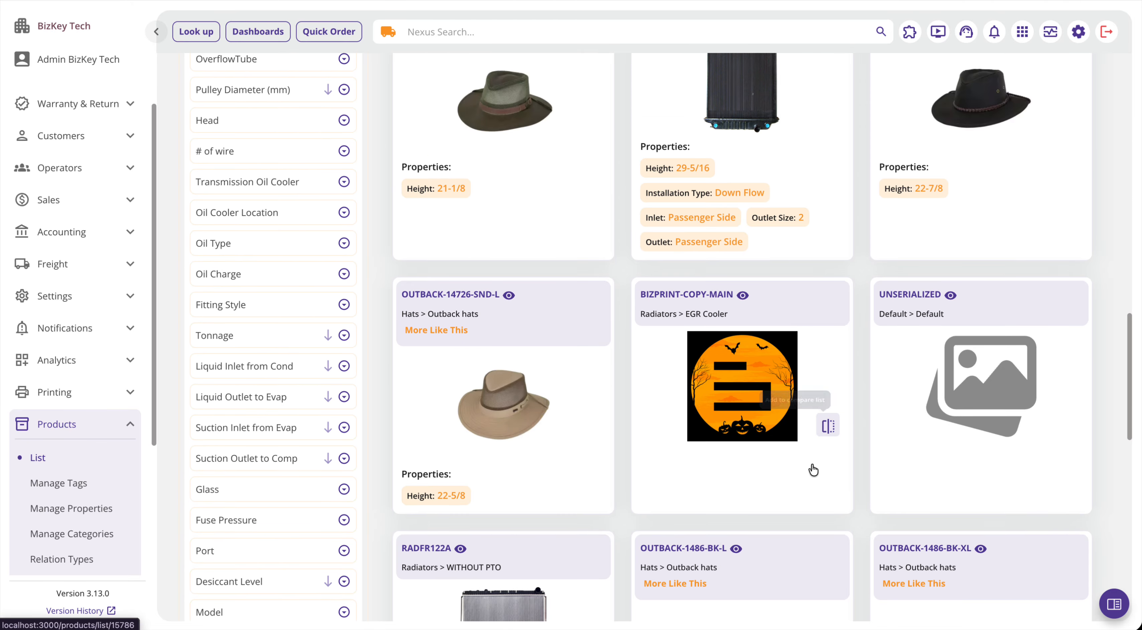
click(813, 469)
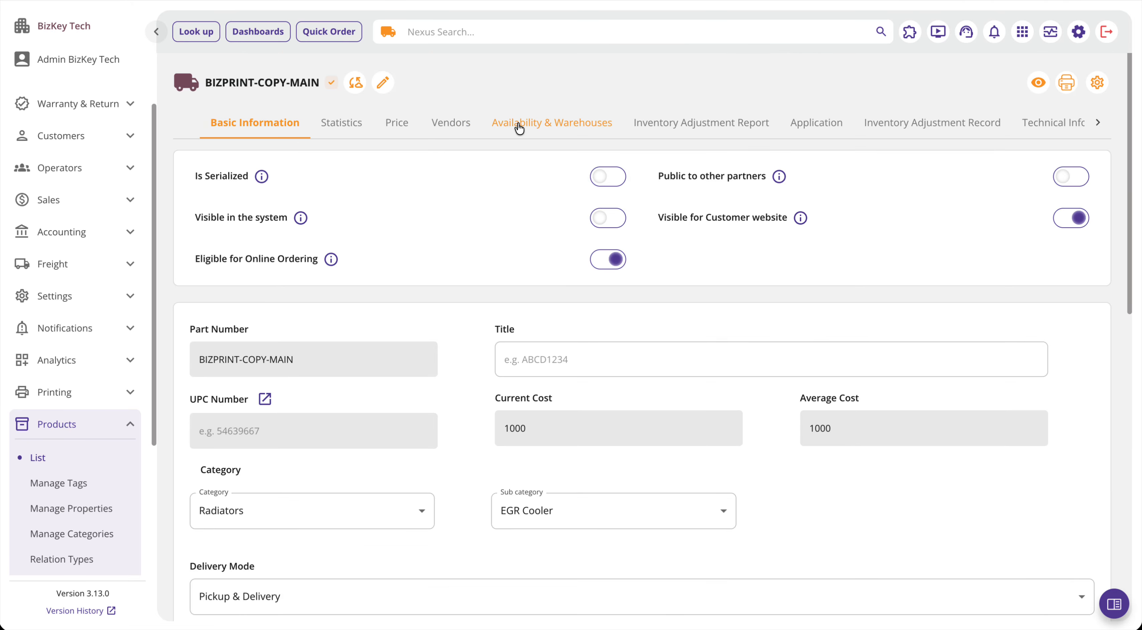
click(519, 128)
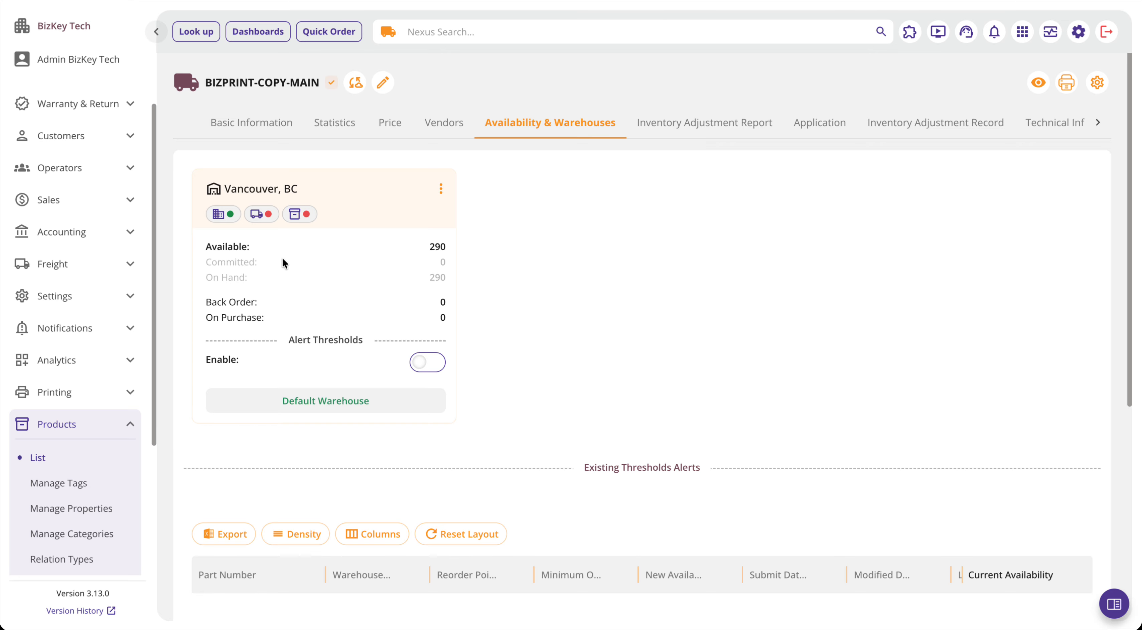
click(441, 189)
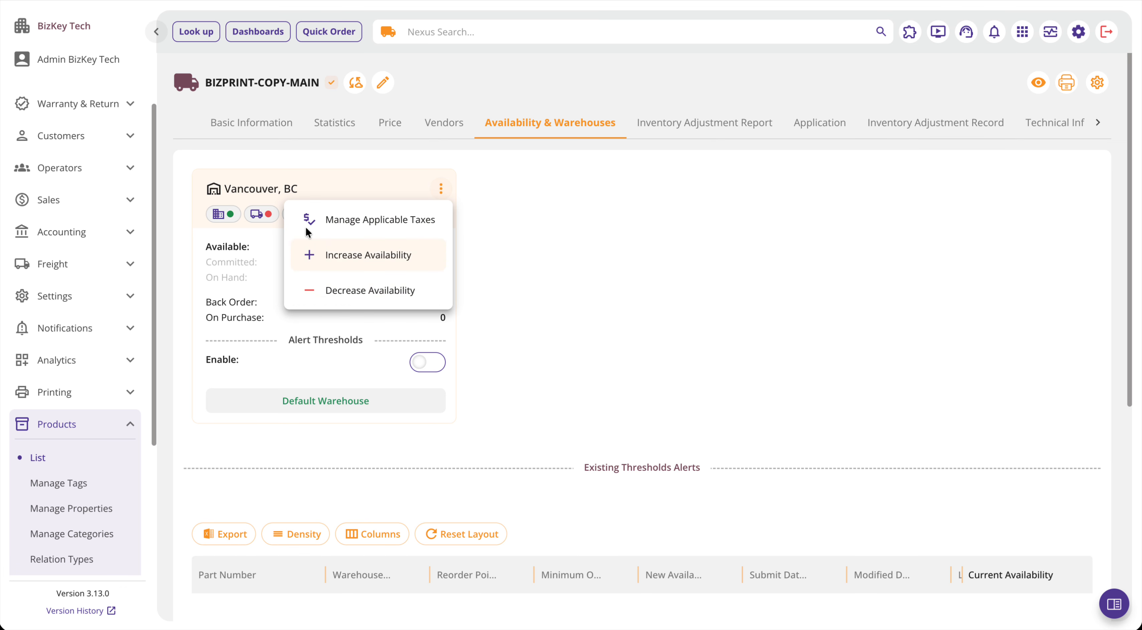
click(554, 263)
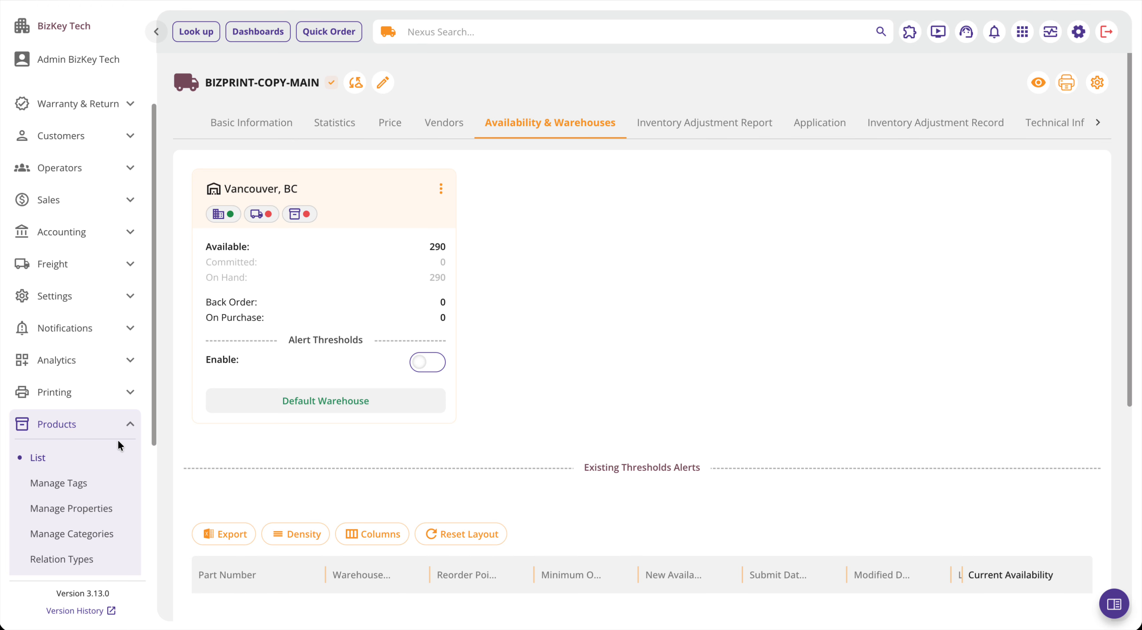
Step: Return to the product list and view the Import External Product form, closing it without importing
click(82, 459)
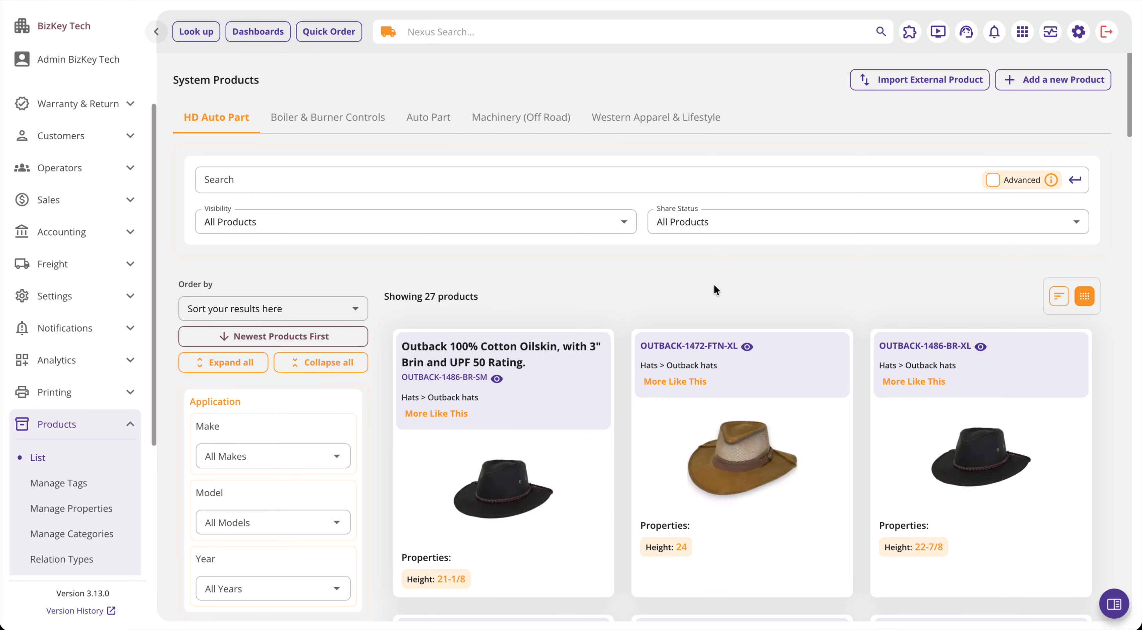
click(892, 92)
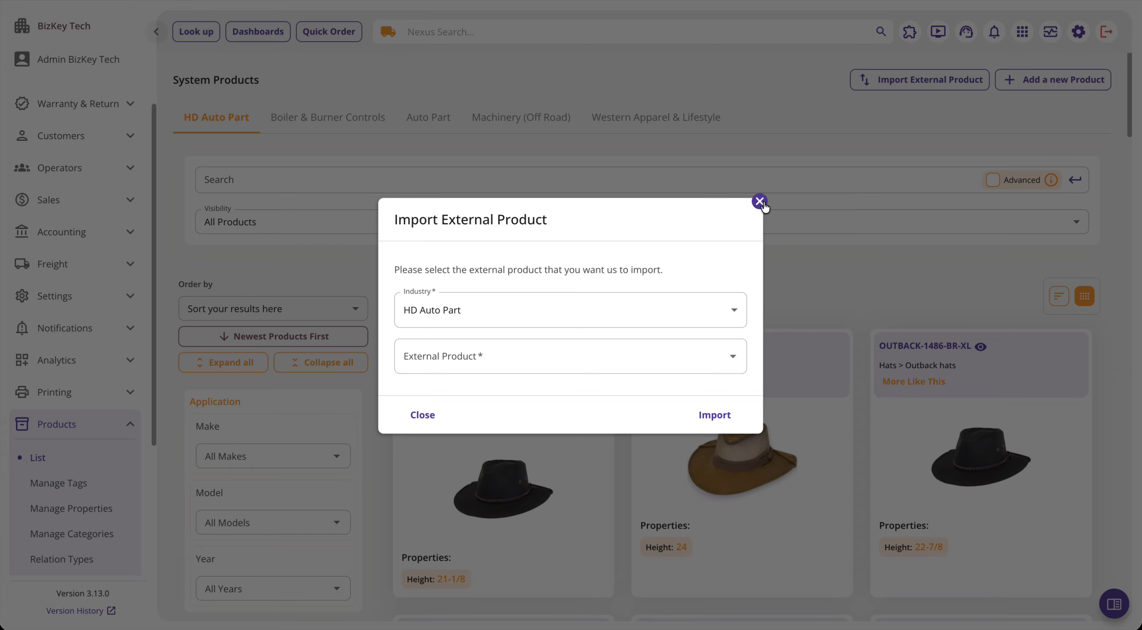
click(759, 201)
click(133, 305)
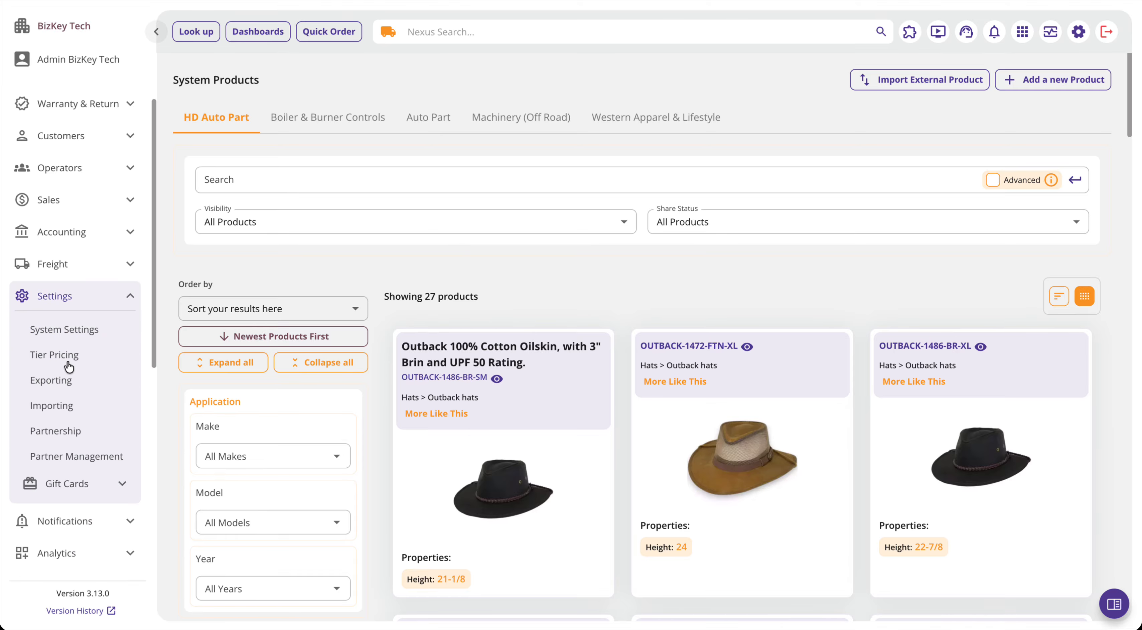
click(141, 304)
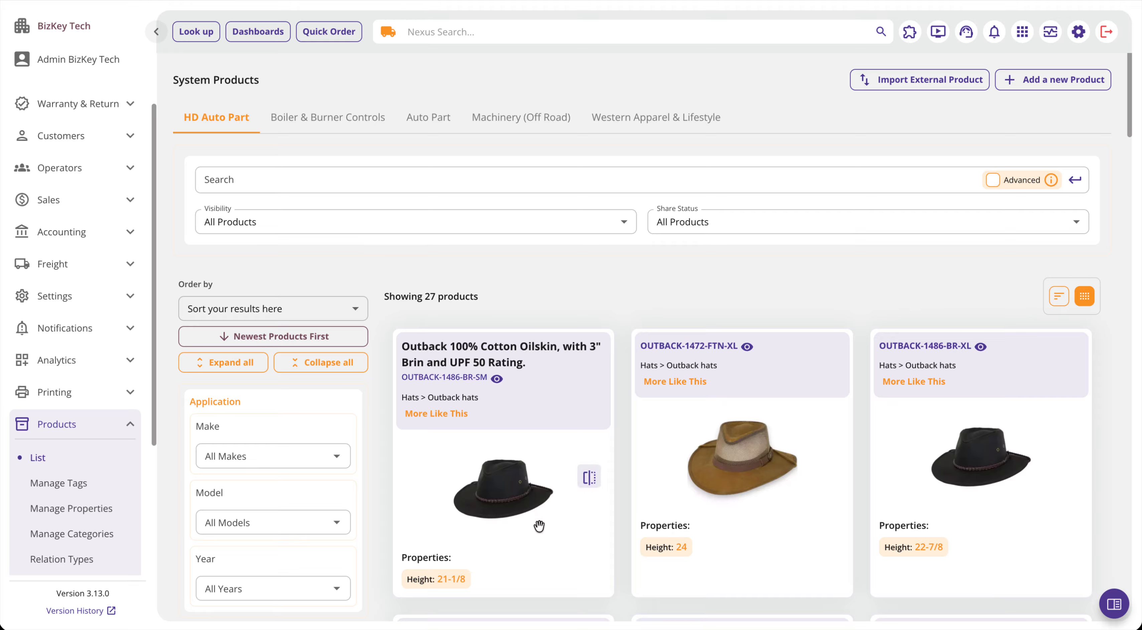
Step: Open the data importing page and choose Product Warehouse Assignment as the dataset
click(67, 305)
click(57, 401)
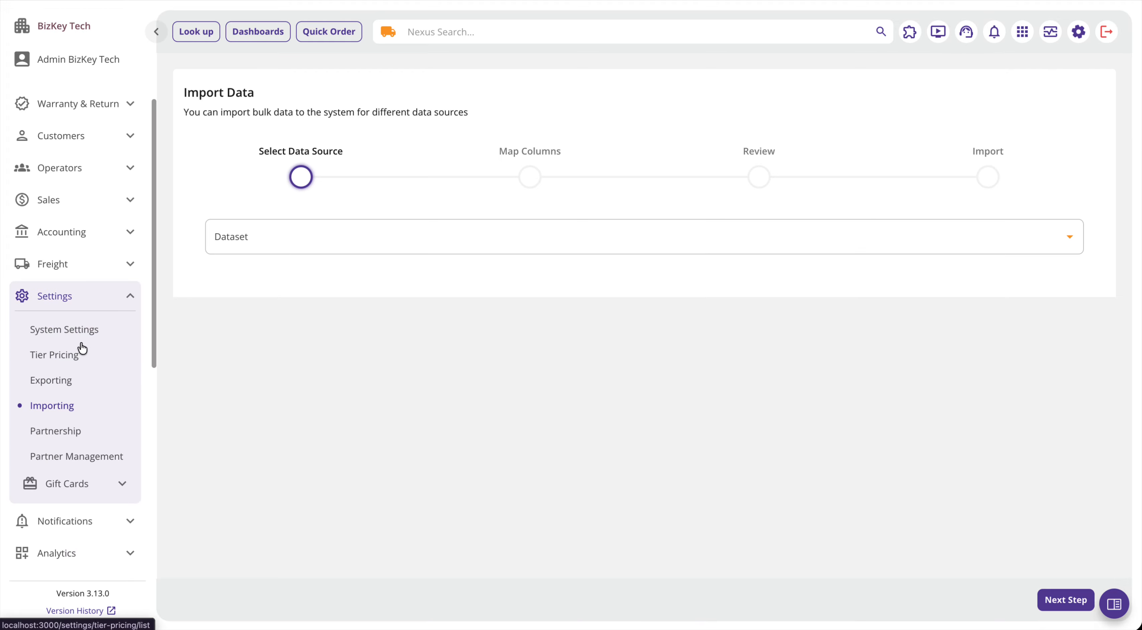
click(108, 298)
click(310, 237)
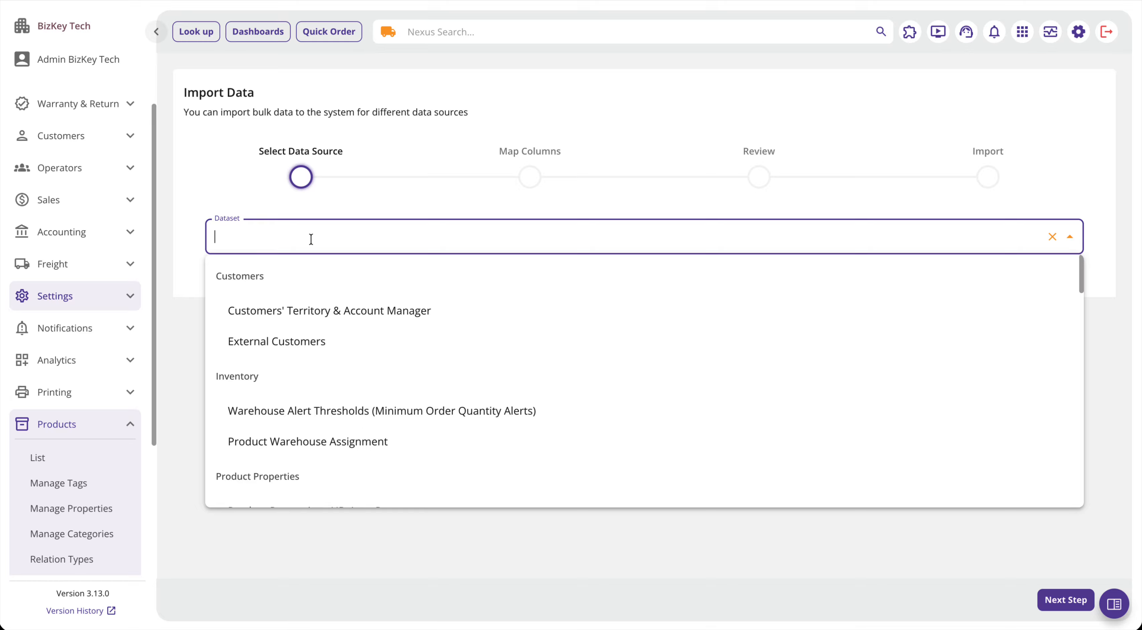
text(b)
key(BackSpace)
text(product)
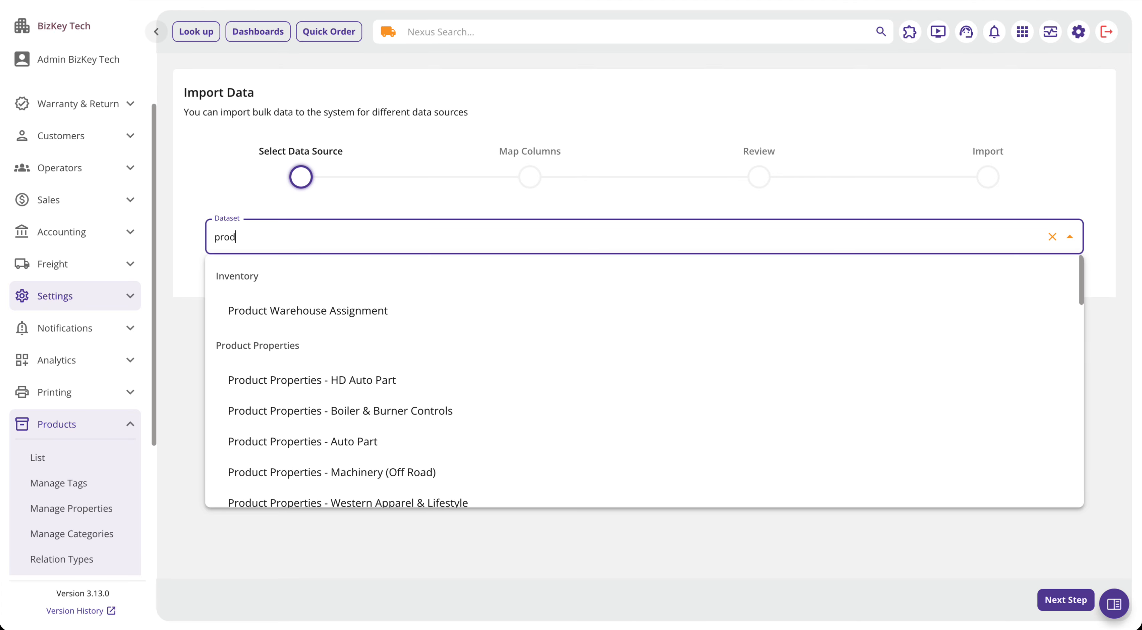
click(292, 312)
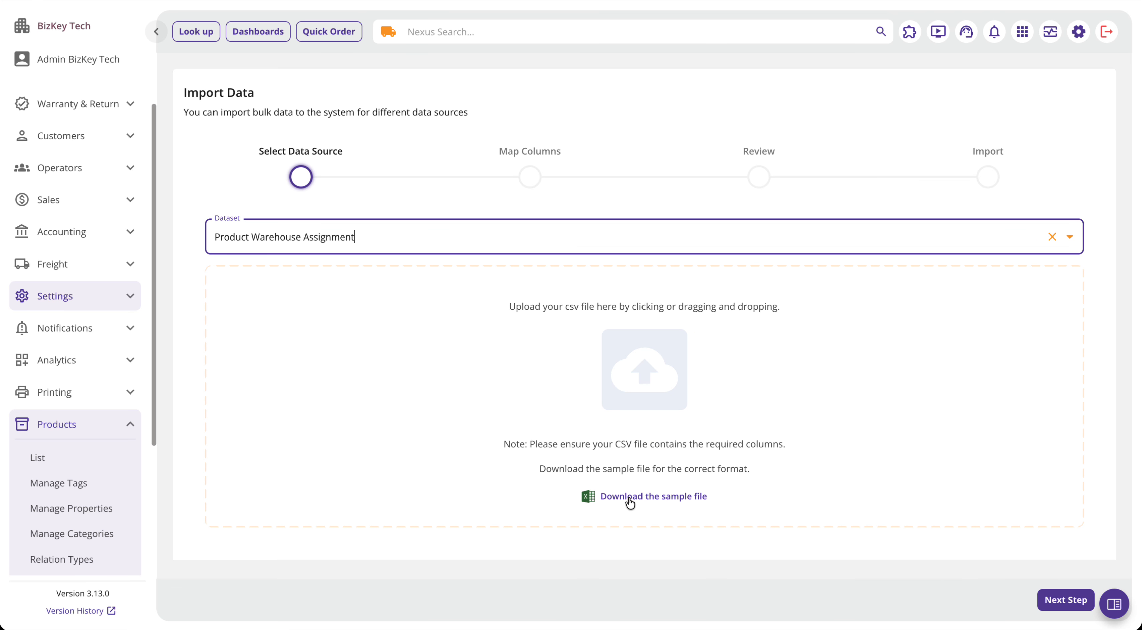
Step: Download the sample CSV file for the Product Warehouse Assignment dataset and dismiss the file chooser
click(630, 503)
click(933, 326)
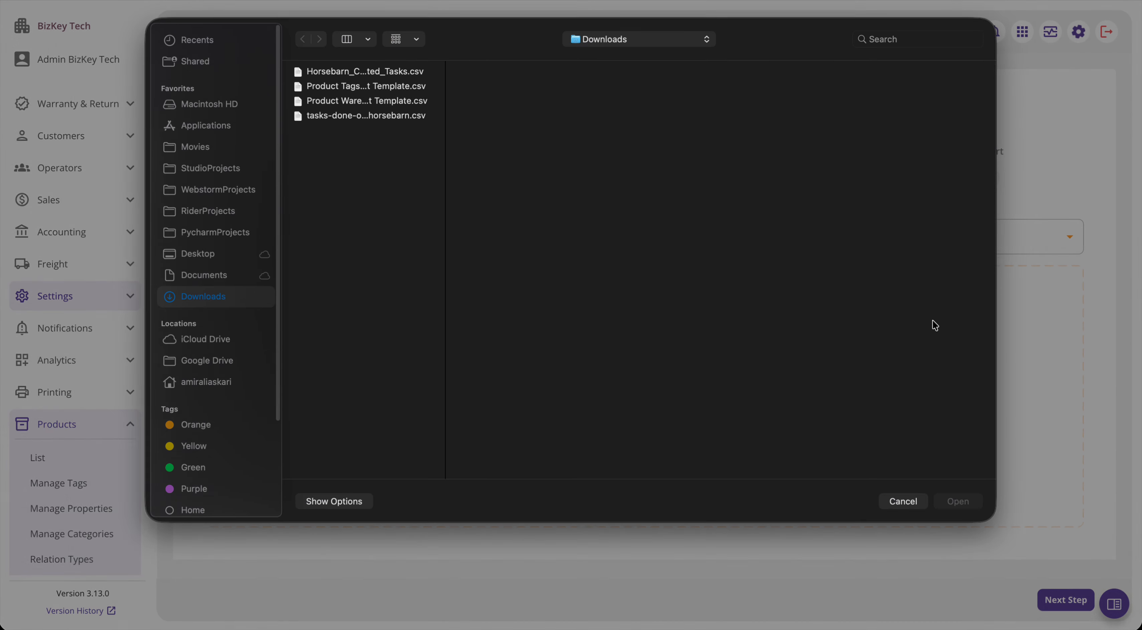
click(902, 501)
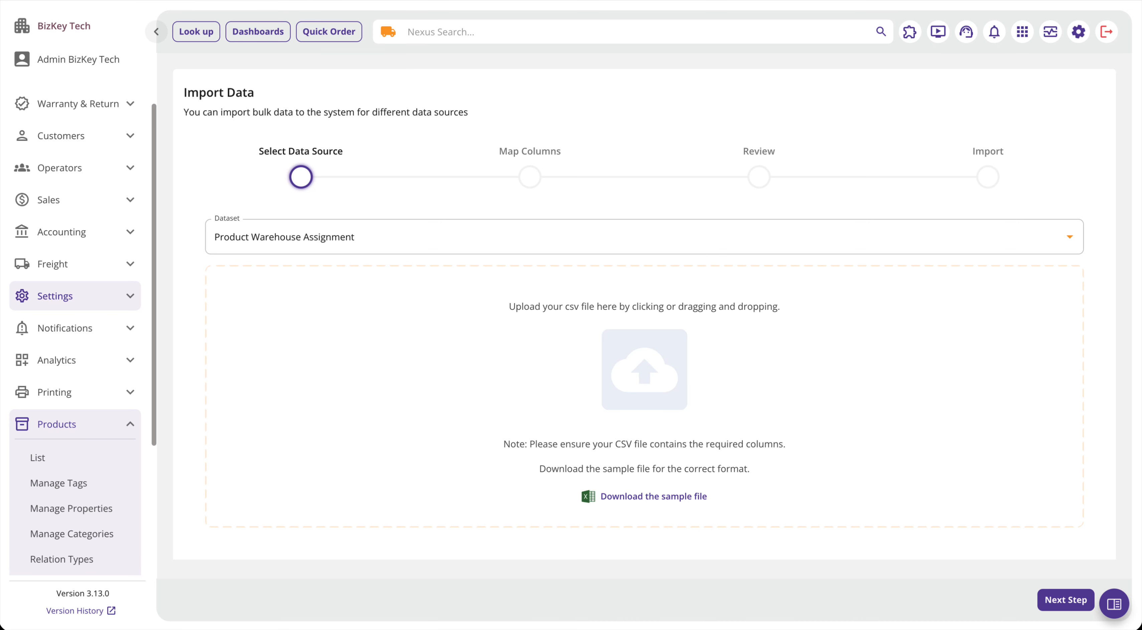
Step: Upload the product warehouse assignment CSV and accept the mapping of the Part Number and Warehouse Code columns
drag(614, 346, 614, 346)
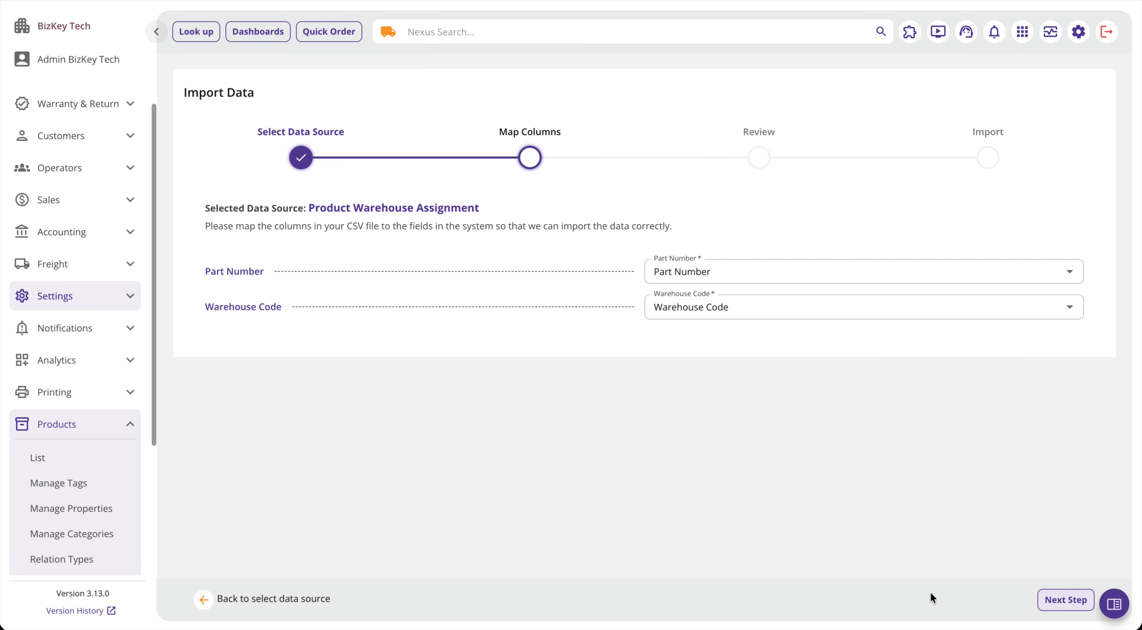
click(1069, 600)
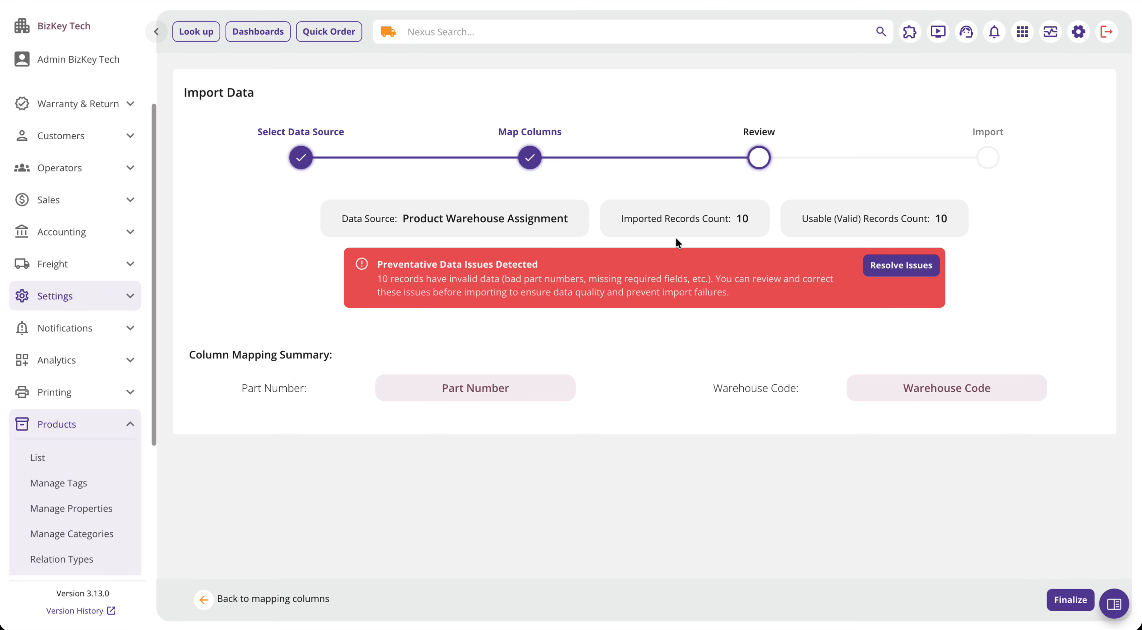
Step: Open the detected data issues and replace all the invalid warehouse codes with Vancouver, BC (00)
click(911, 274)
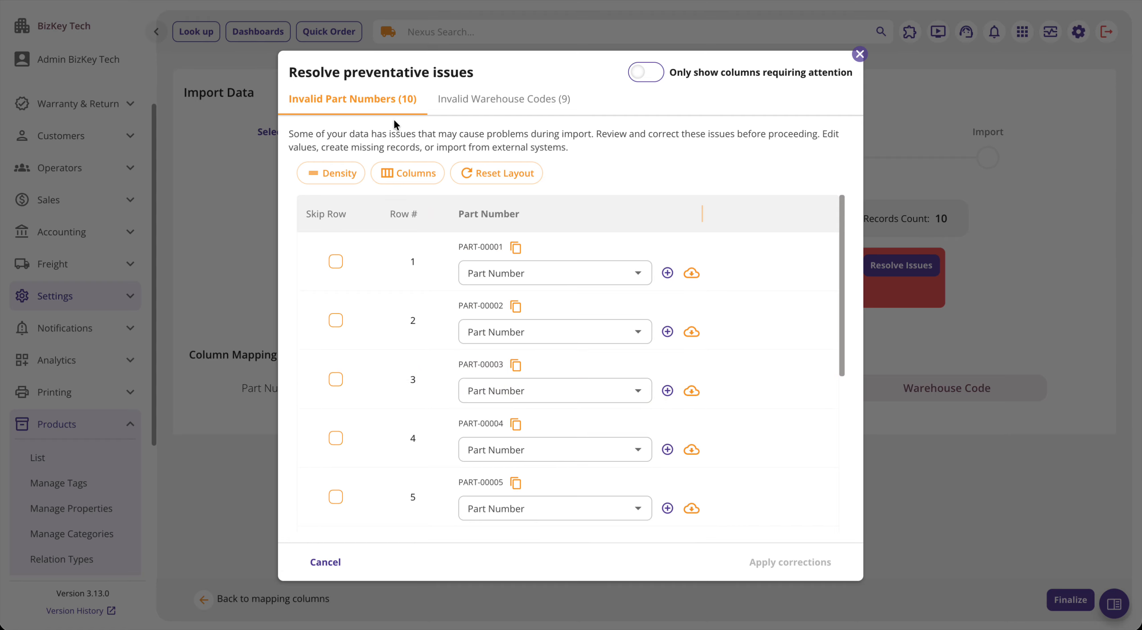
scroll(593, 397, down, 2)
scroll(592, 398, up, 2)
scroll(559, 395, down, 5)
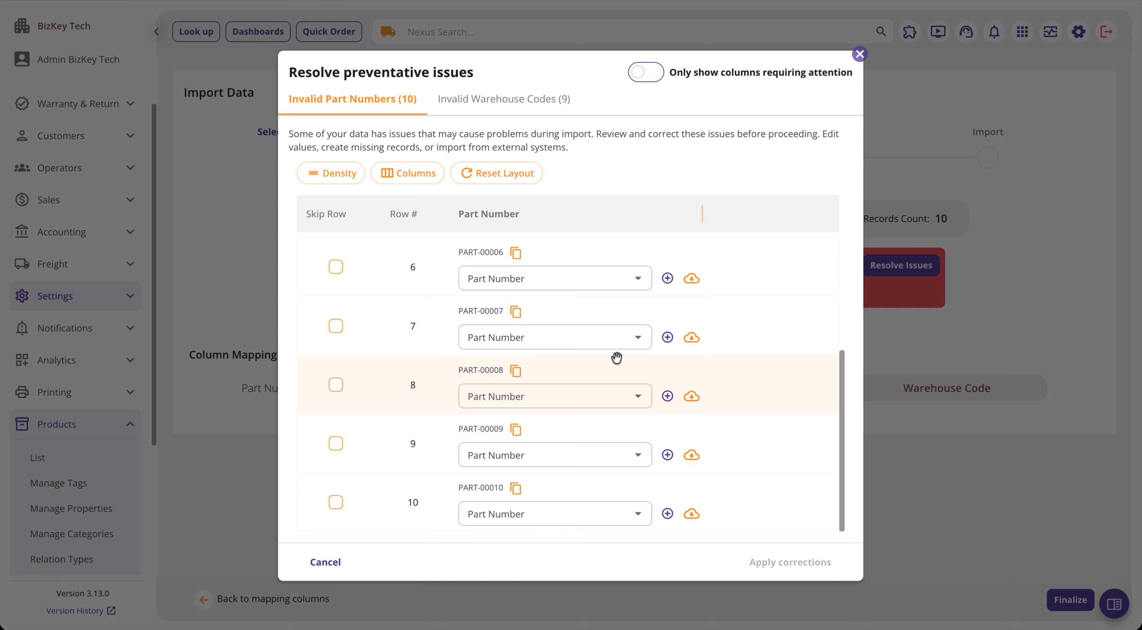
scroll(614, 357, up, 5)
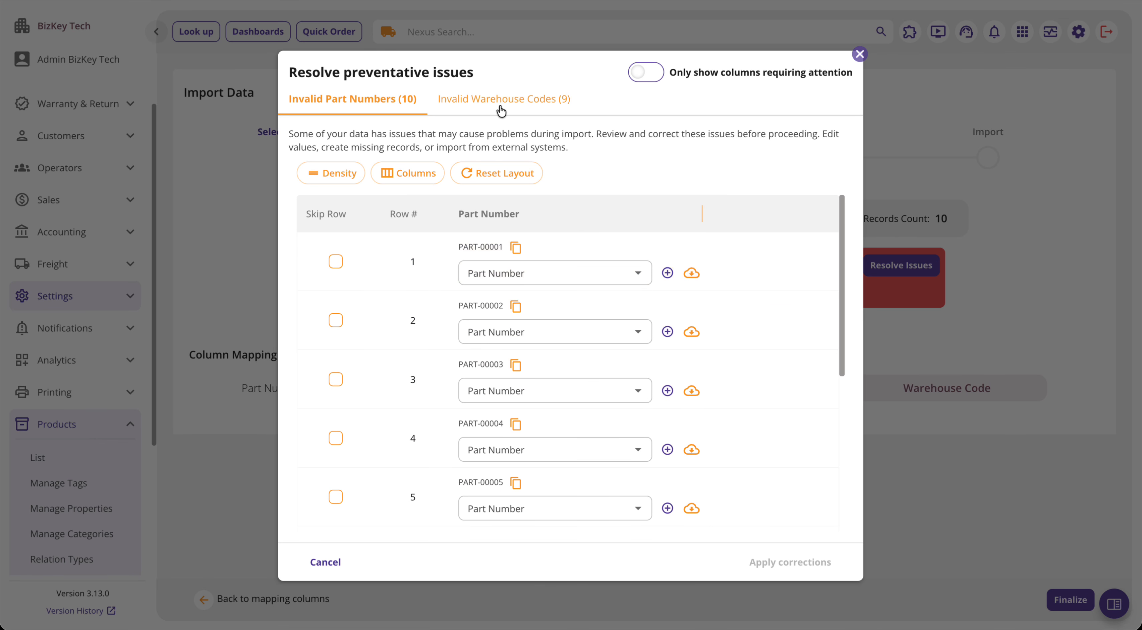
click(554, 105)
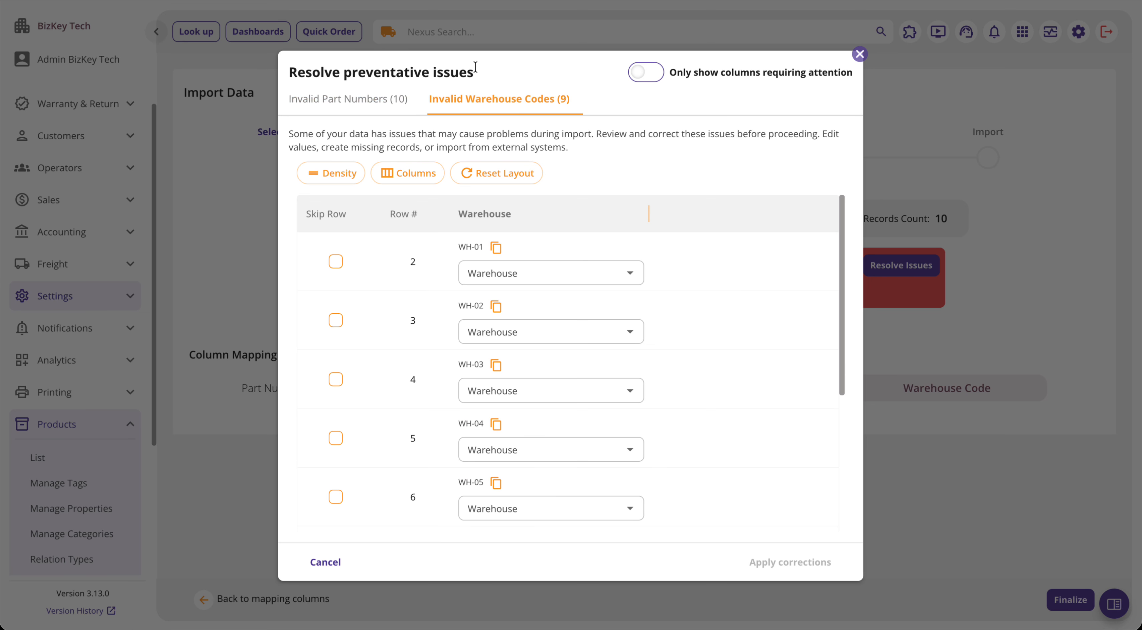
click(551, 280)
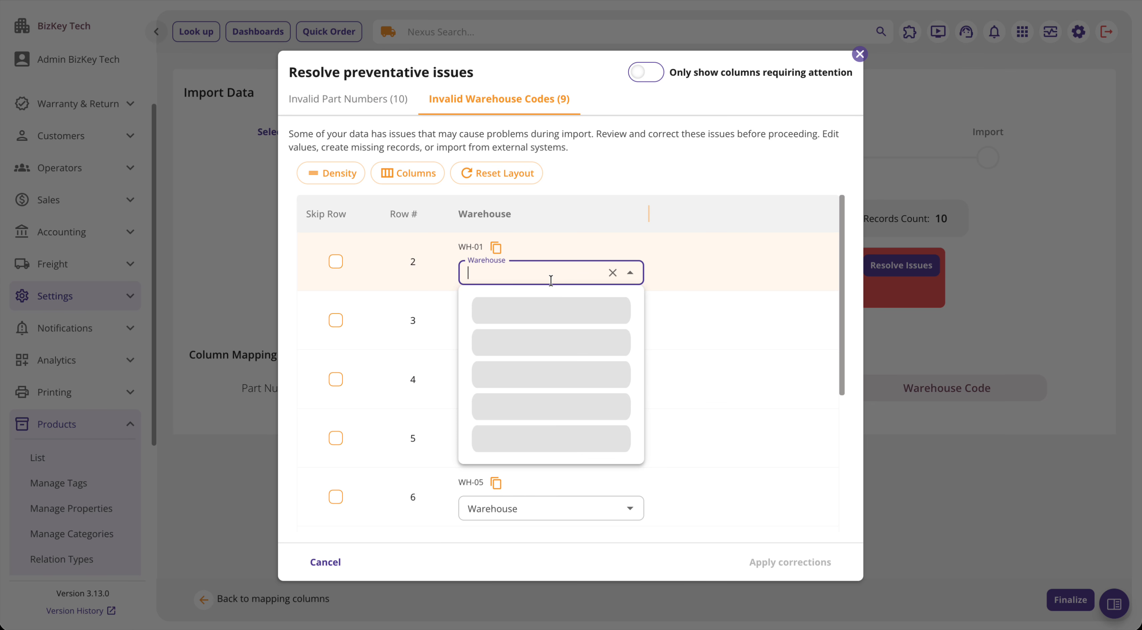
click(548, 308)
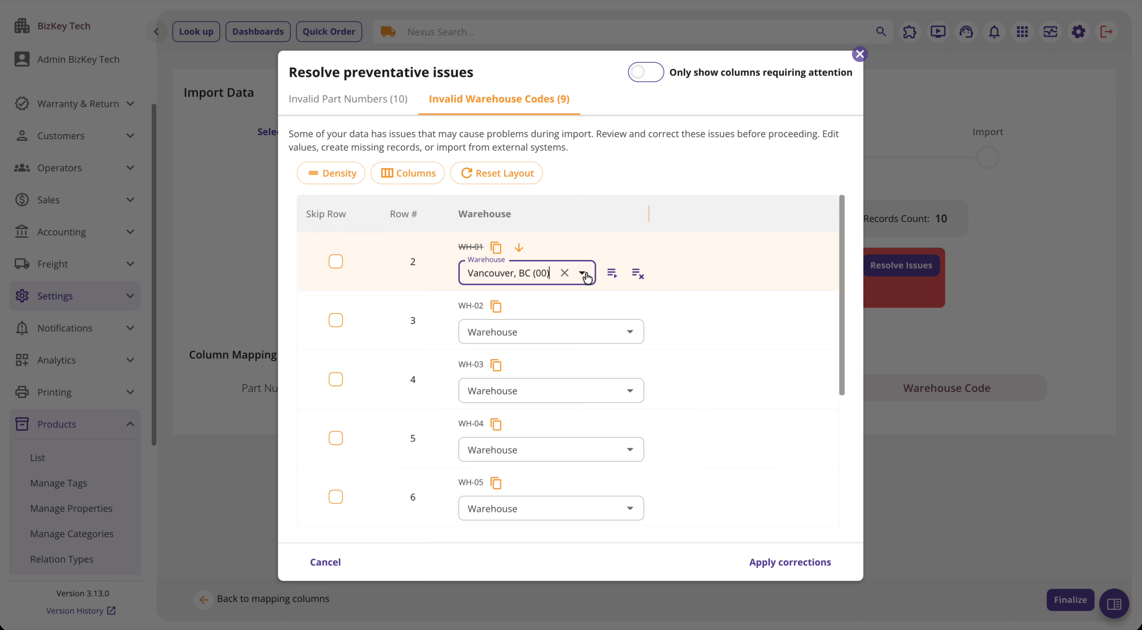
click(611, 273)
scroll(439, 364, down, 3)
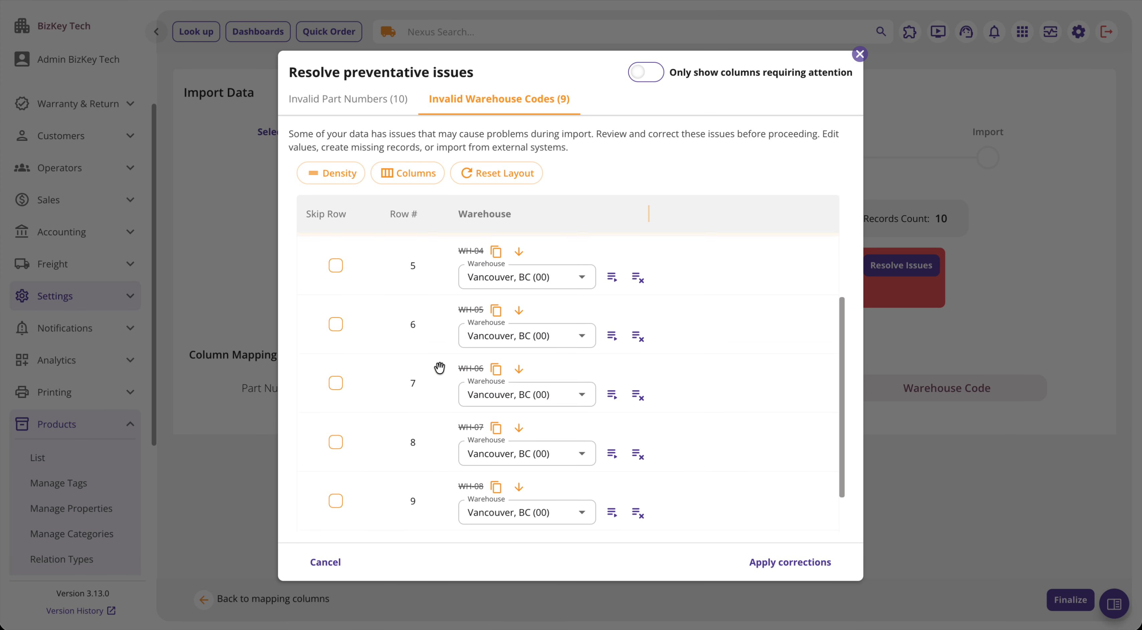
scroll(438, 364, up, 3)
Step: Replace the invalid part number PART-00001 in row 1 with BIZPRINT
click(381, 103)
click(562, 283)
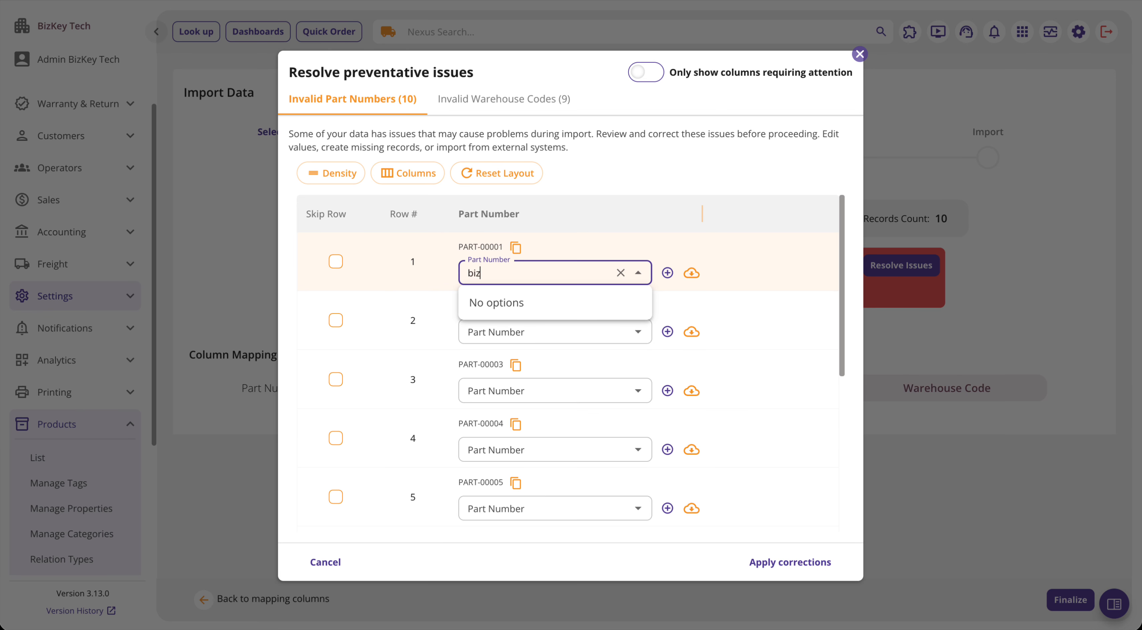
click(510, 309)
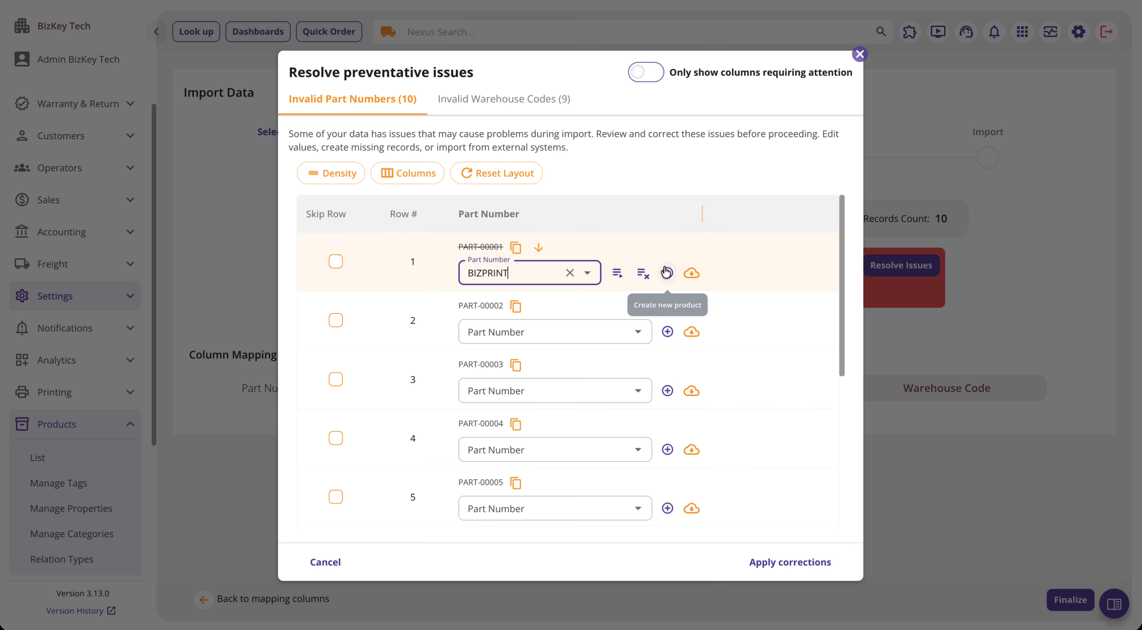
Step: Replace the invalid part number in row 2 with BIZPRINT-COPY and the one in row 3 with BIZPRINT-UNSERIALIZED
click(535, 322)
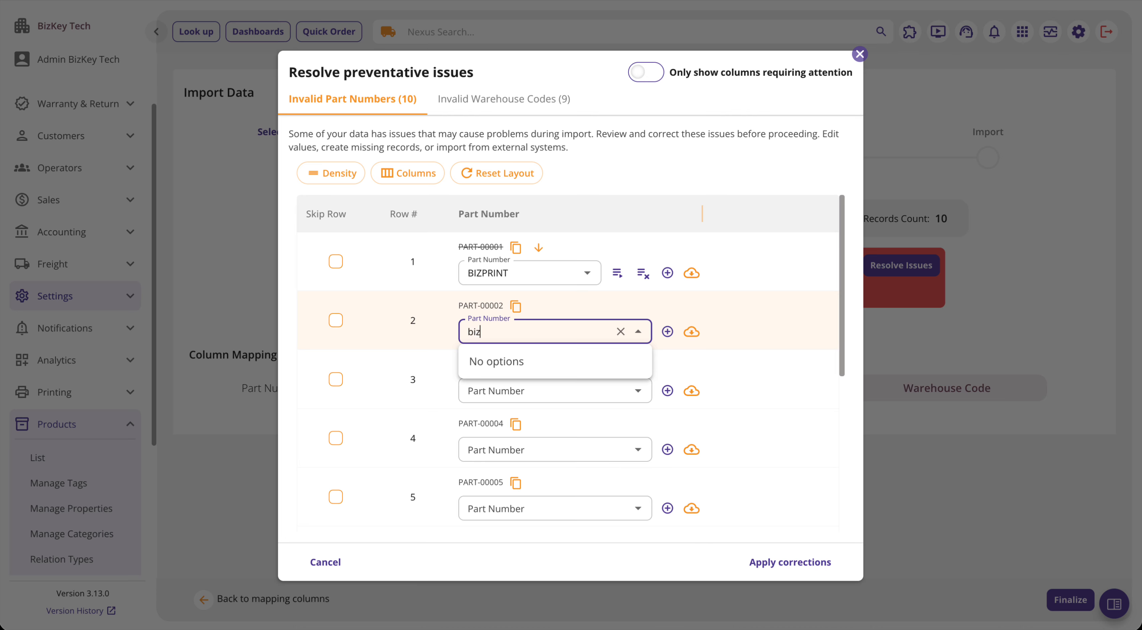
text(bizp)
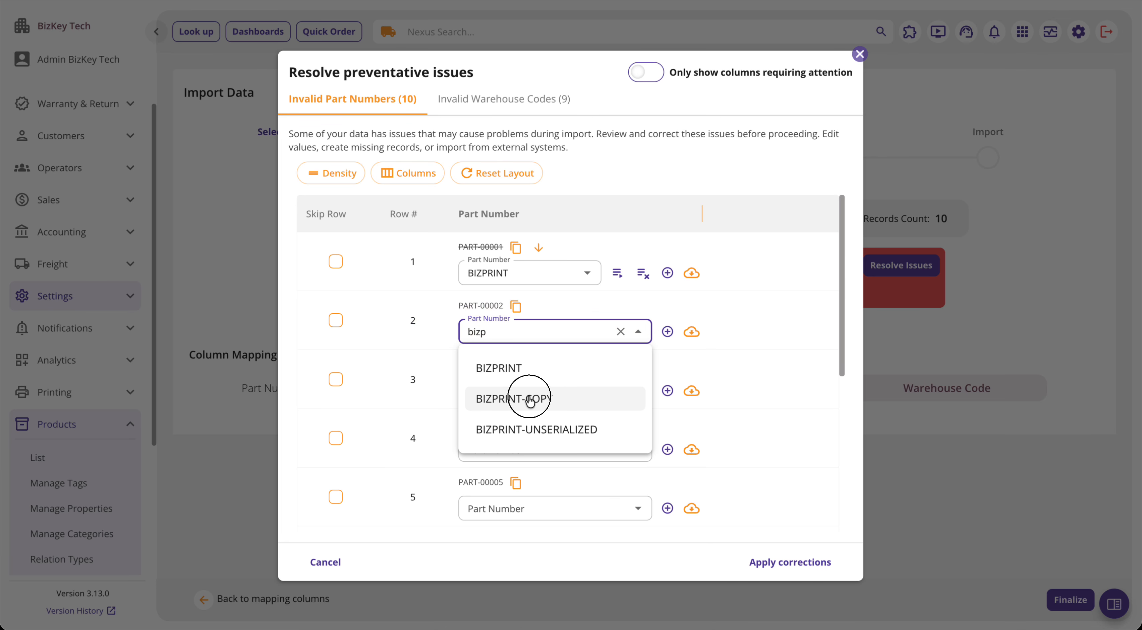
click(525, 395)
click(527, 390)
text(biz)
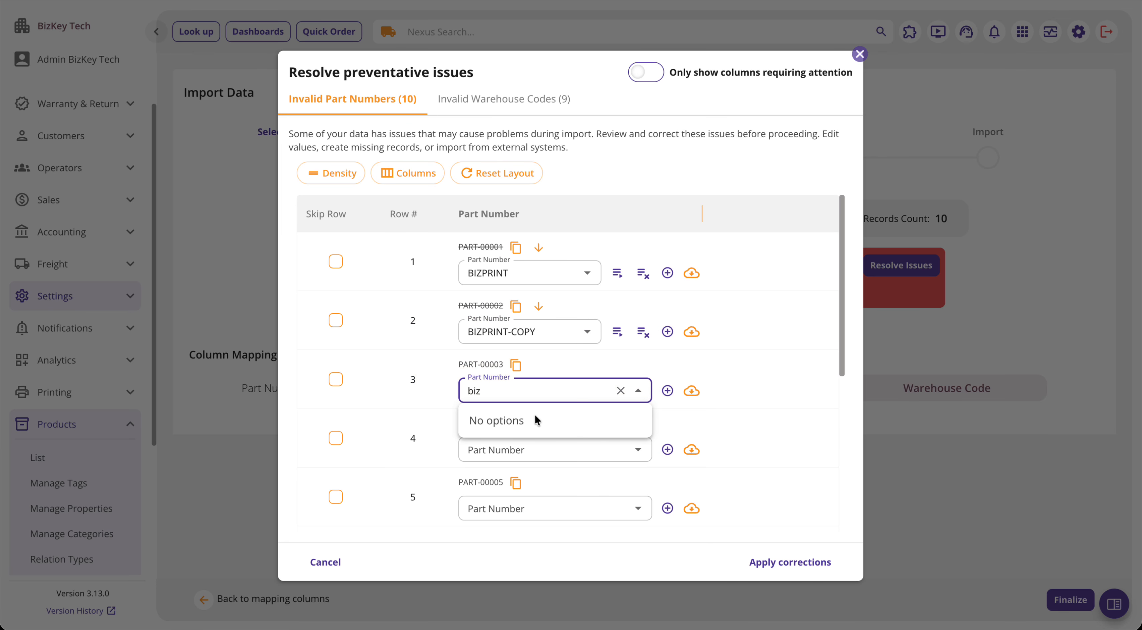
click(523, 486)
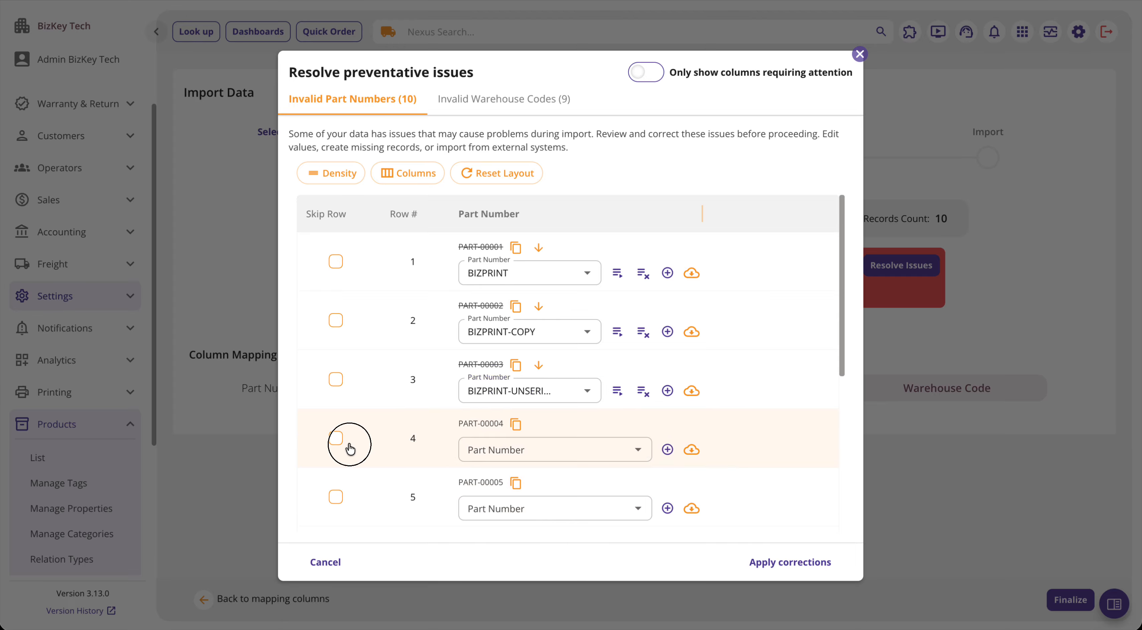
Step: Mark rows 4 through 10 of the invalid part numbers as skipped and apply the corrections
click(335, 438)
click(334, 496)
scroll(334, 503, down, 1)
scroll(333, 443, down, 4)
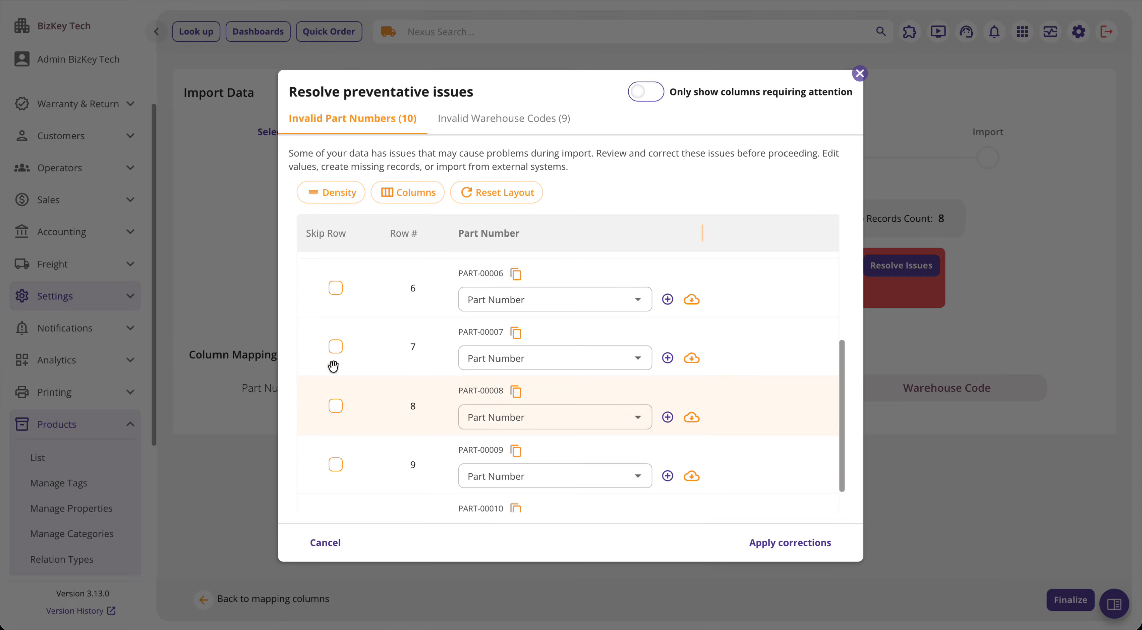
click(335, 295)
click(336, 334)
click(336, 376)
click(335, 424)
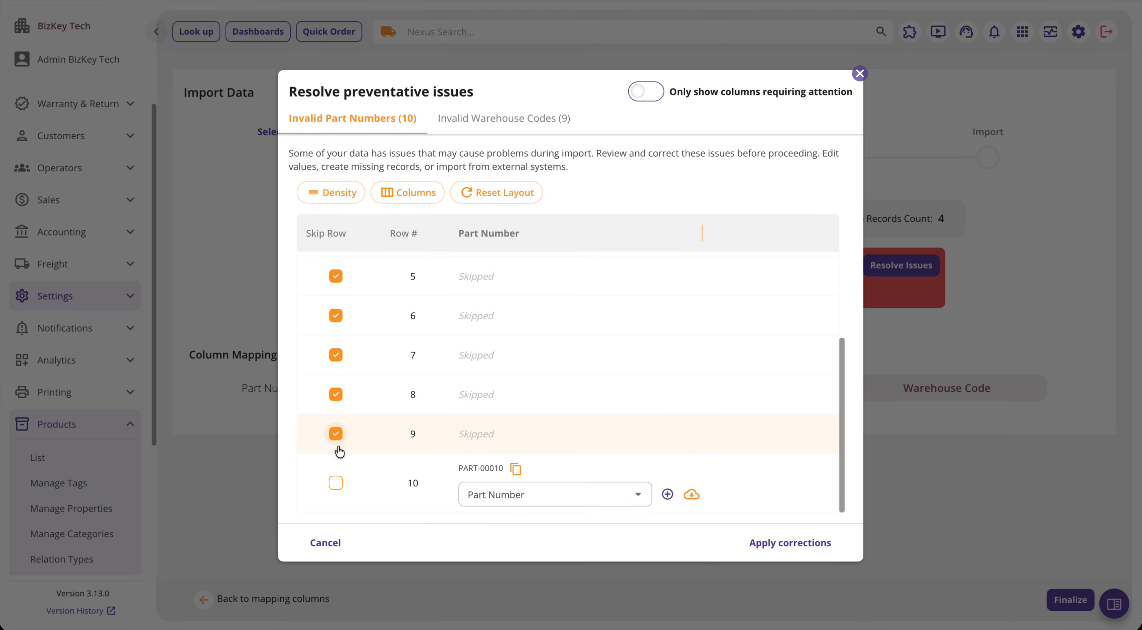
click(336, 481)
scroll(328, 428, up, 5)
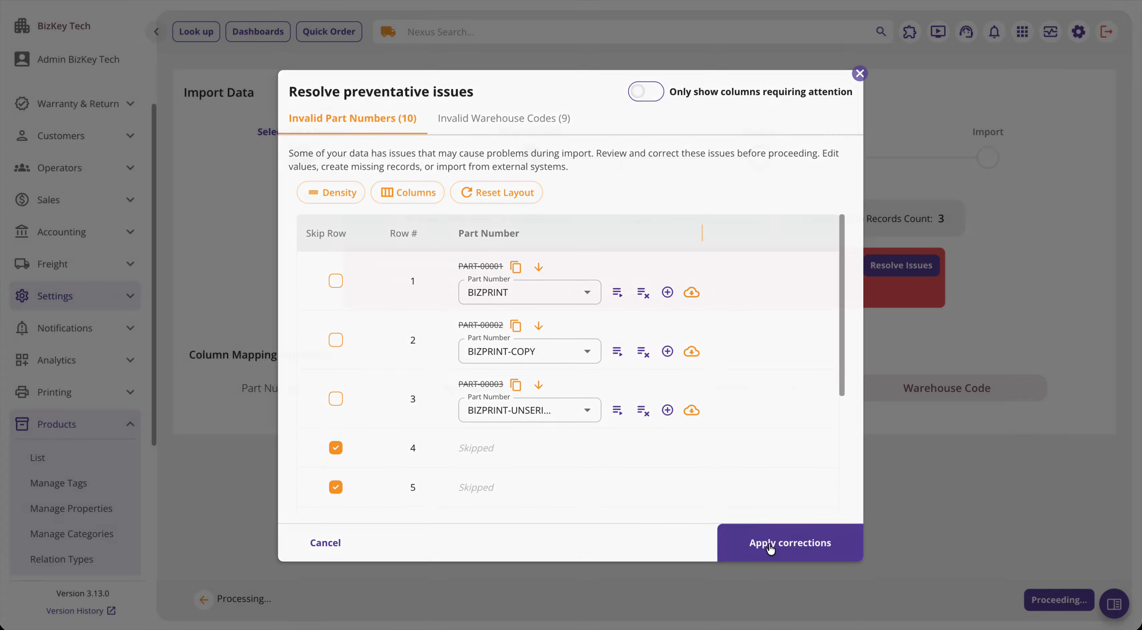
click(790, 543)
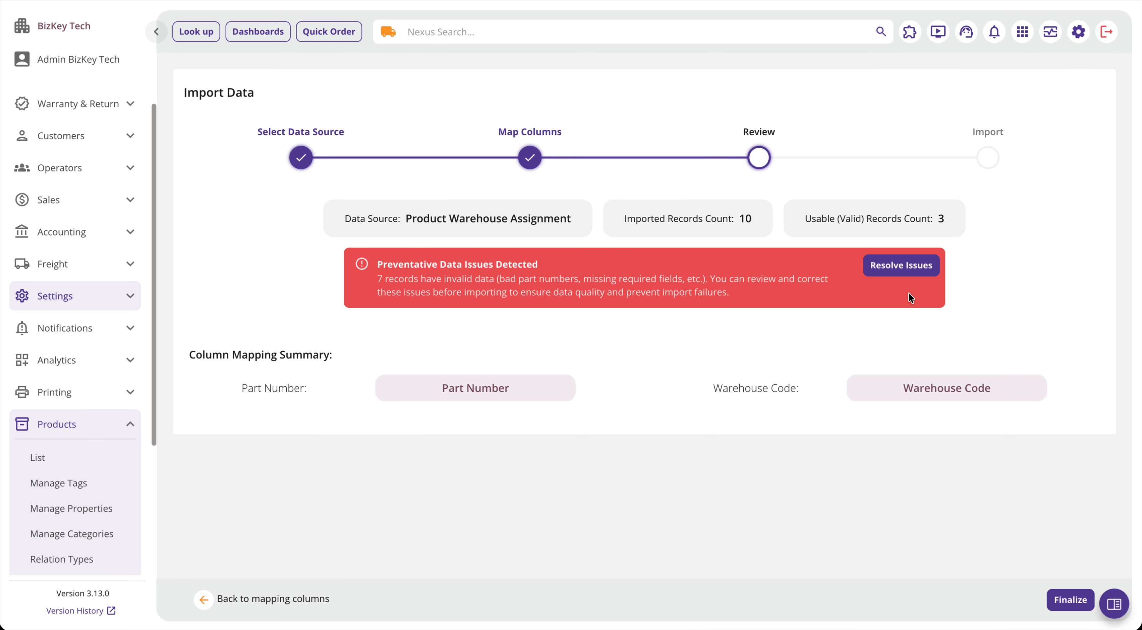
Step: Reopen the detected data issues, review the rows still listed under invalid part numbers, and close without changes
click(915, 274)
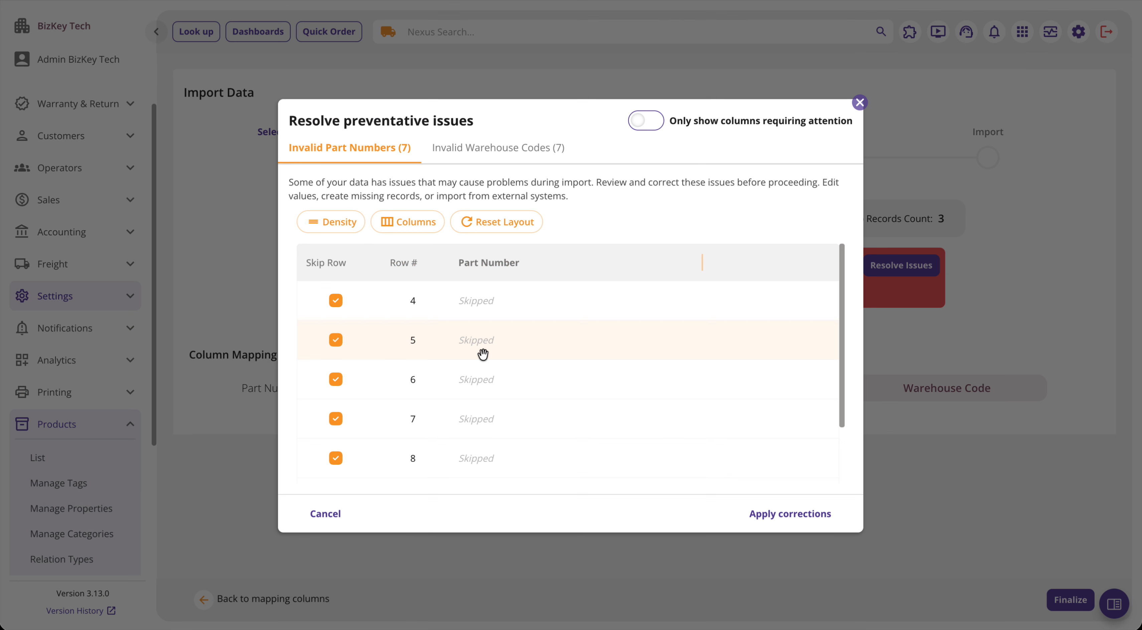
scroll(484, 354, down, 3)
scroll(444, 310, up, 1)
scroll(457, 453, up, 1)
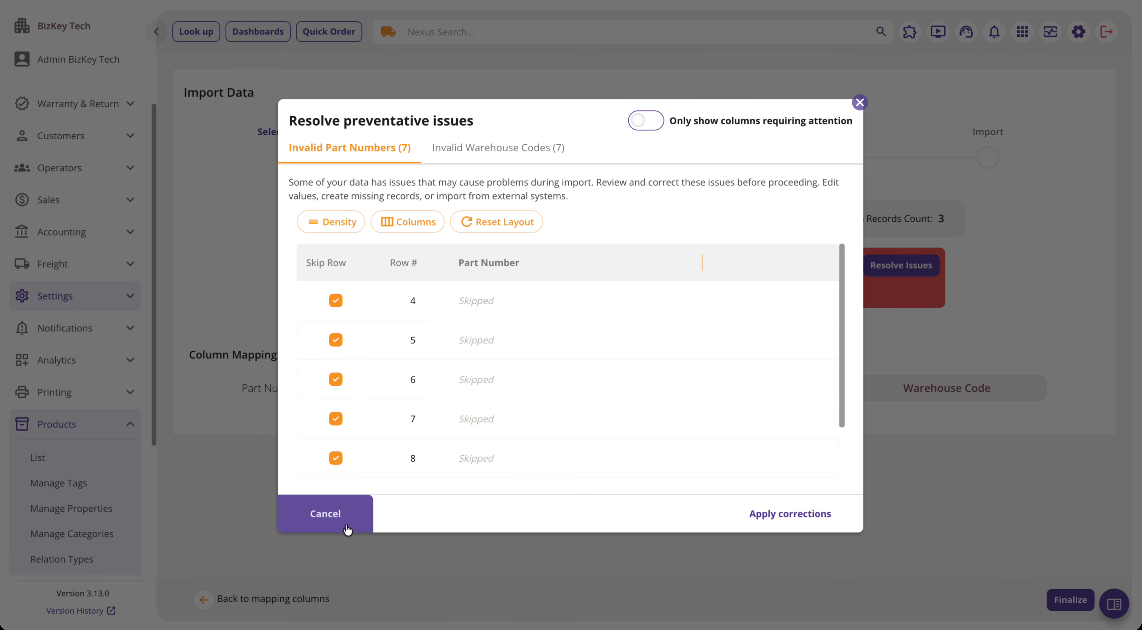
click(325, 514)
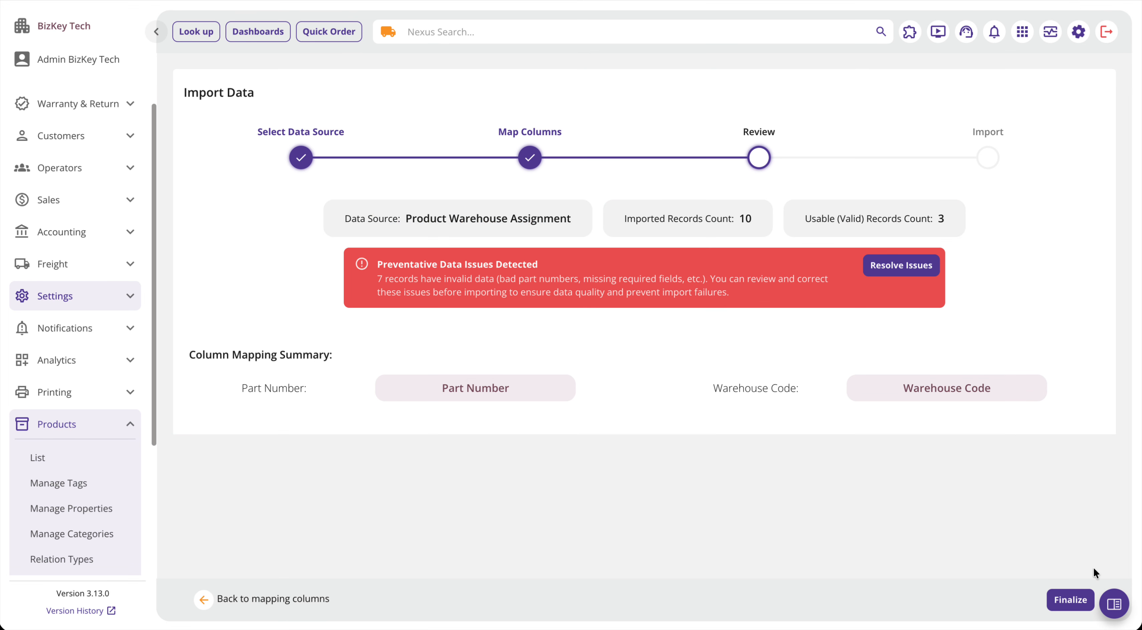
Step: Finalize the reviewed product warehouse assignment data and confirm the start of the import
click(1070, 600)
click(718, 375)
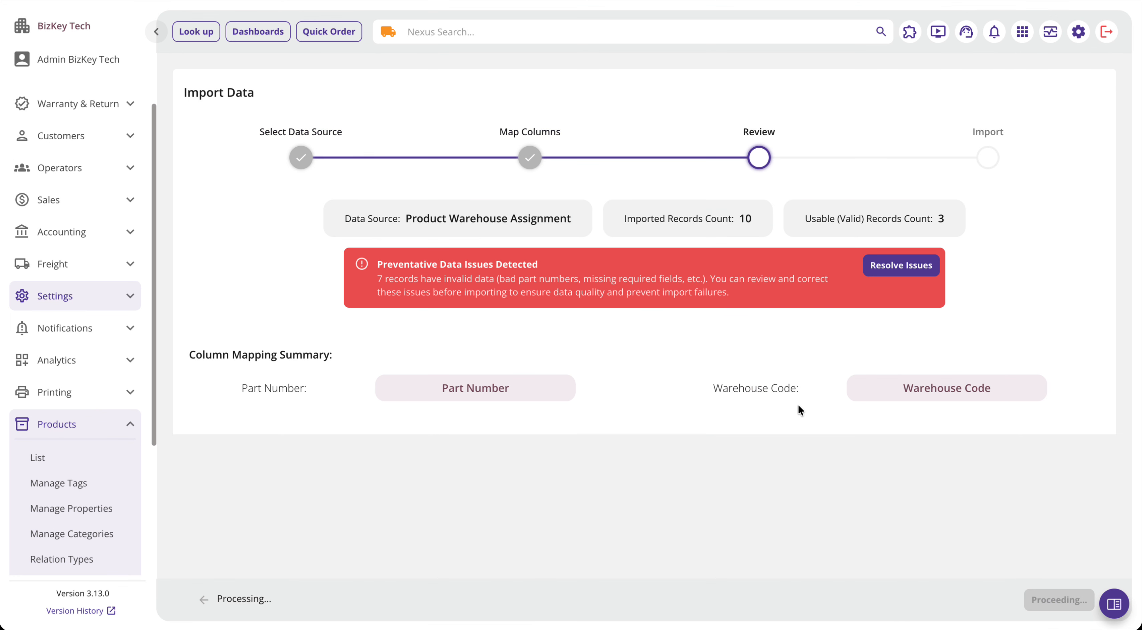
Step: Examine the import results, including each record's status and error description, the record summary and the available report downloads
scroll(798, 407, down, 5)
scroll(798, 443, down, 10)
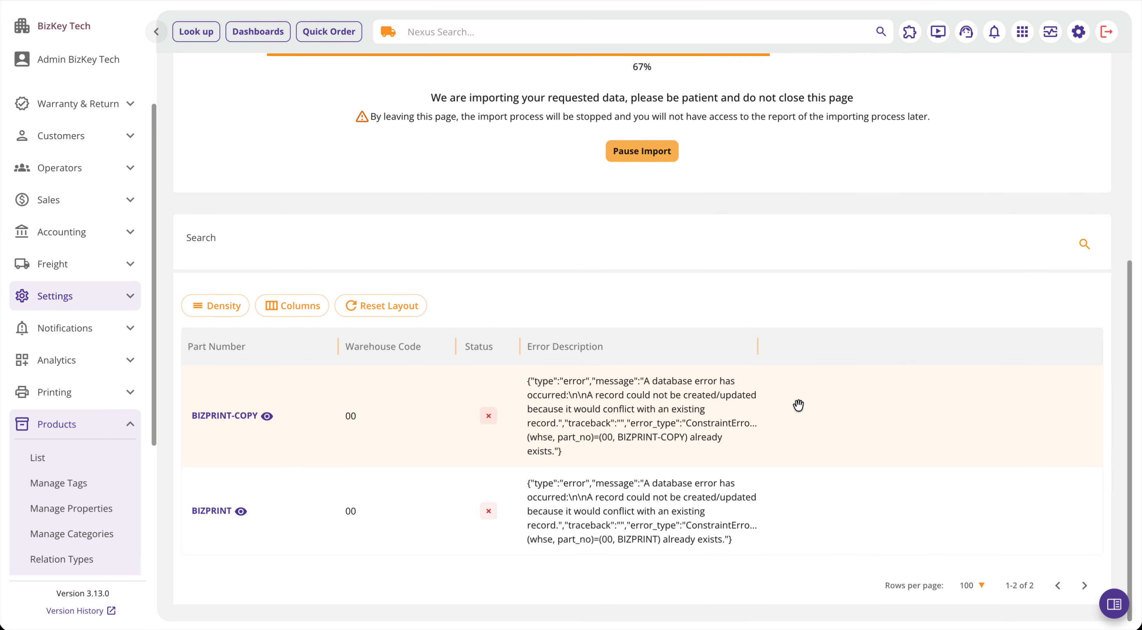
scroll(599, 558, down, 1)
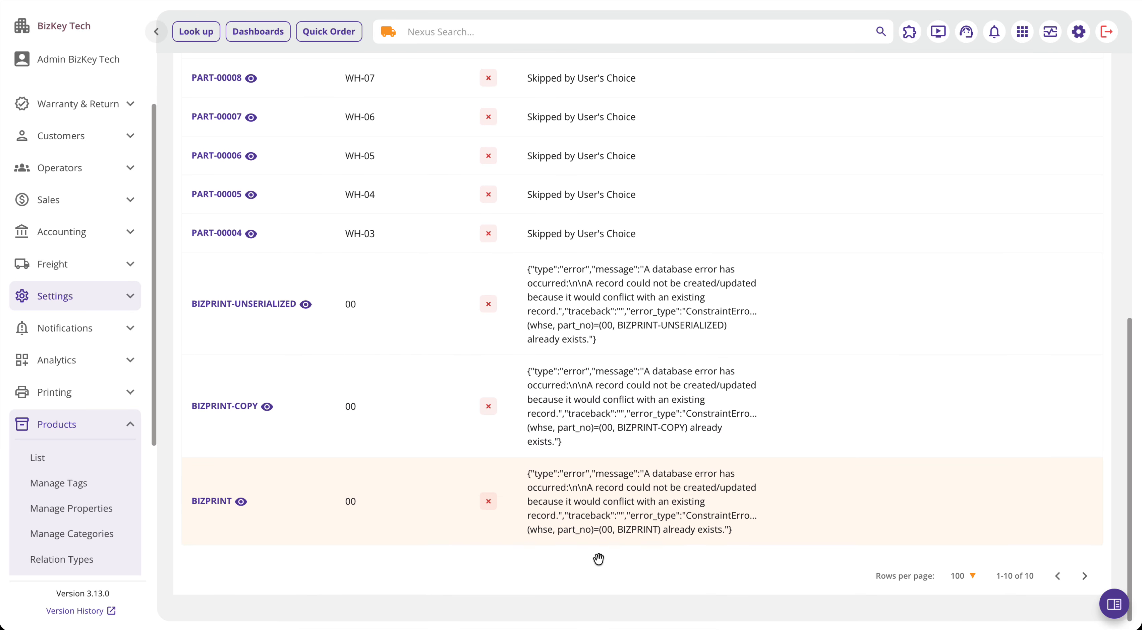
scroll(666, 467, up, 10)
scroll(665, 467, down, 11)
scroll(665, 467, up, 1)
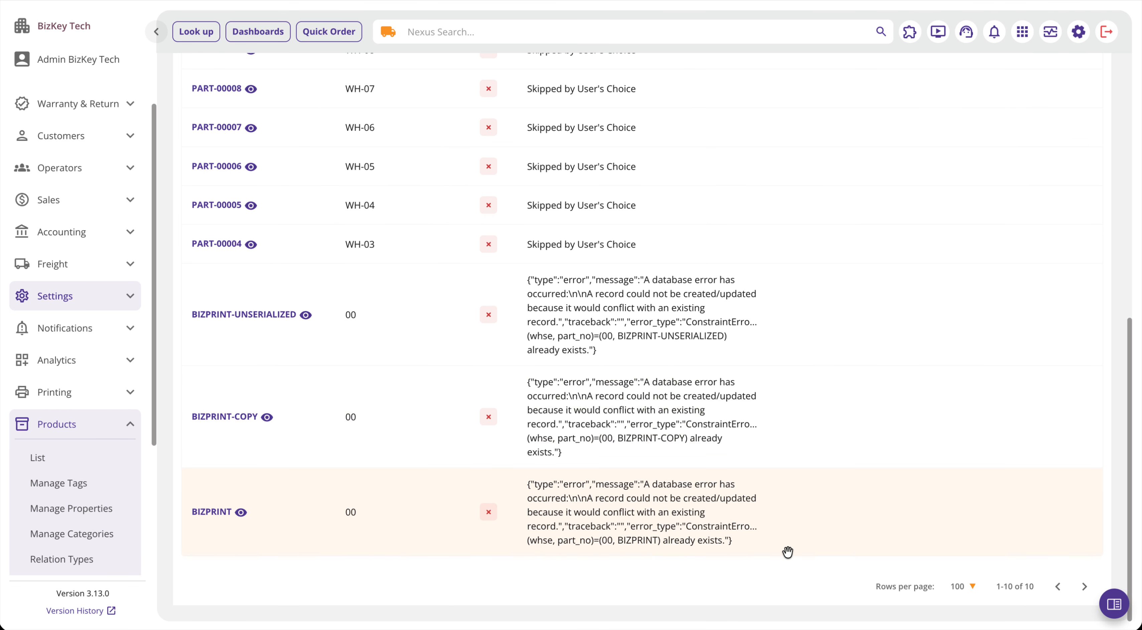
scroll(657, 376, up, 2)
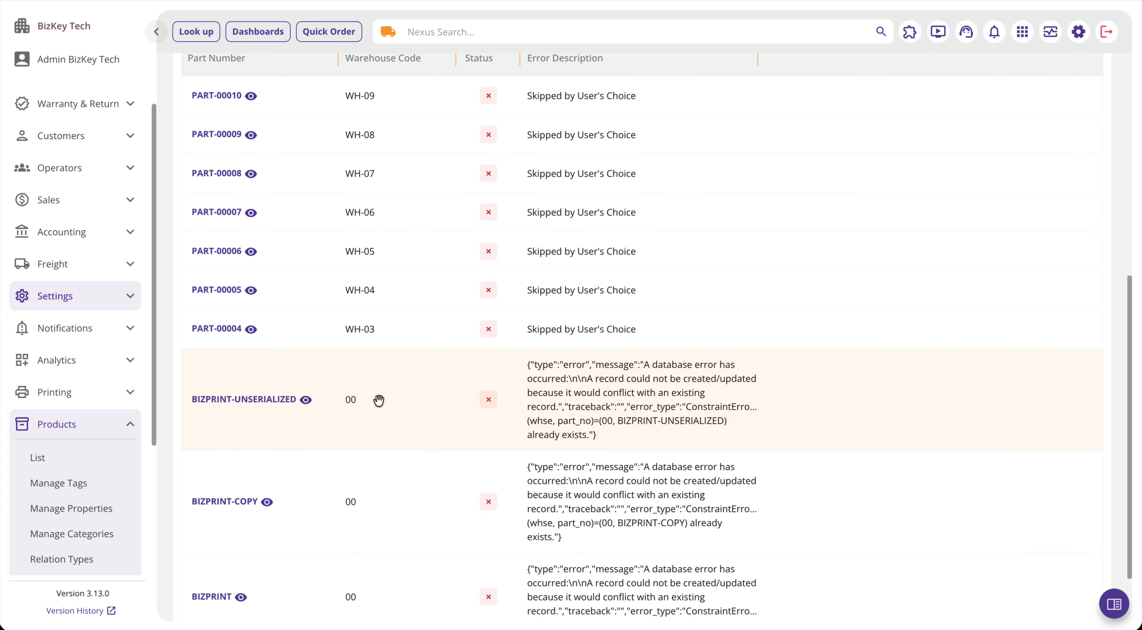
scroll(265, 536, down, 2)
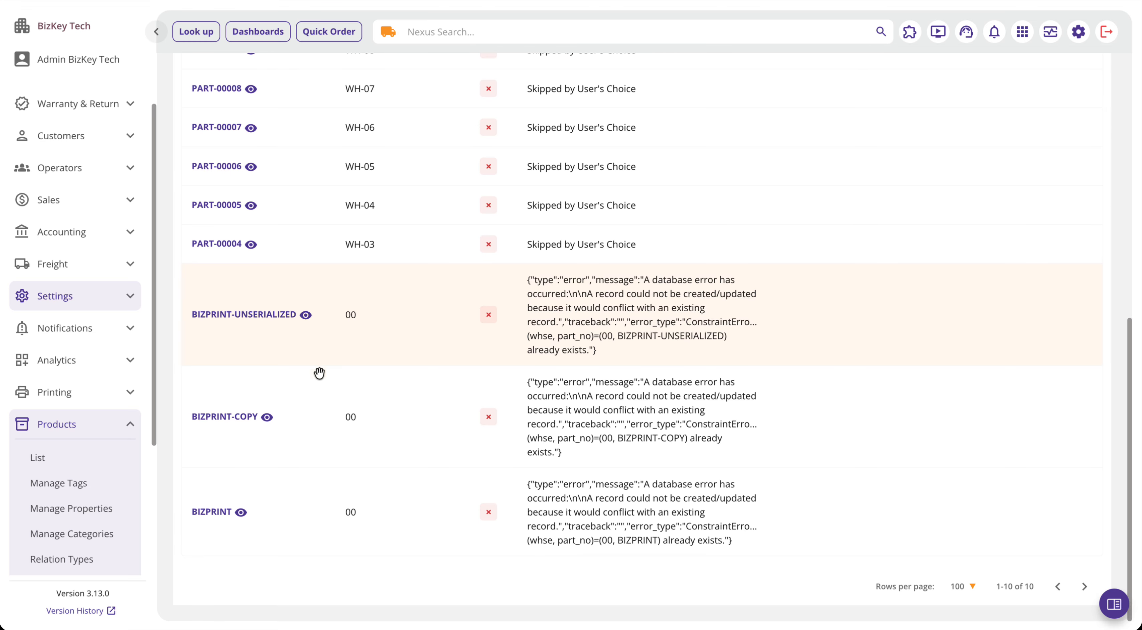
scroll(501, 211, up, 2)
scroll(501, 212, up, 10)
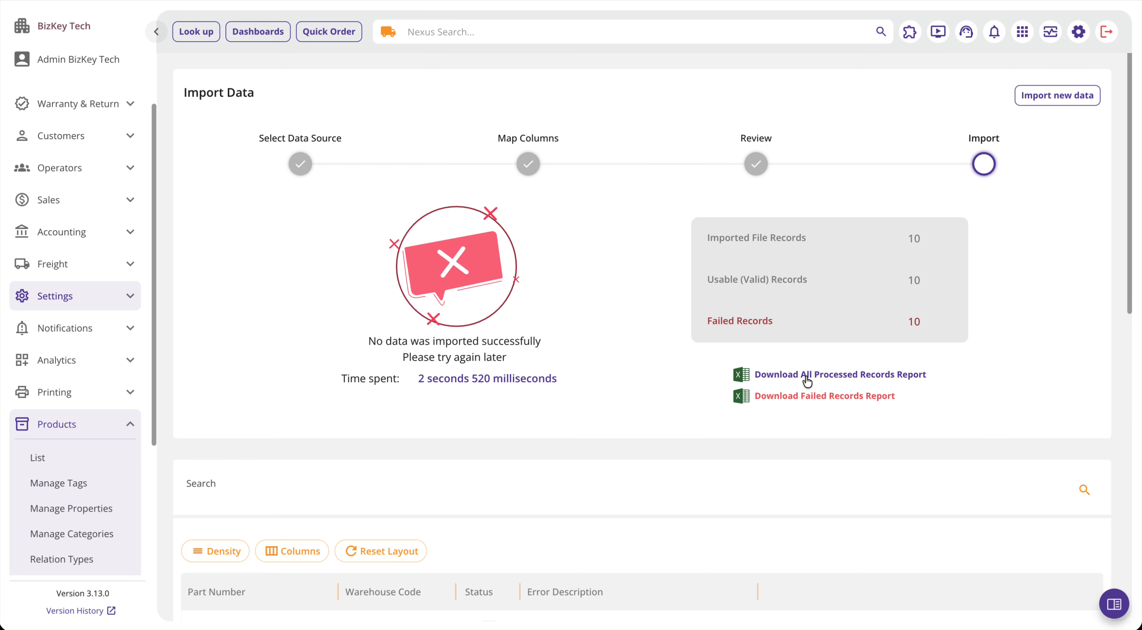
scroll(807, 381, down, 15)
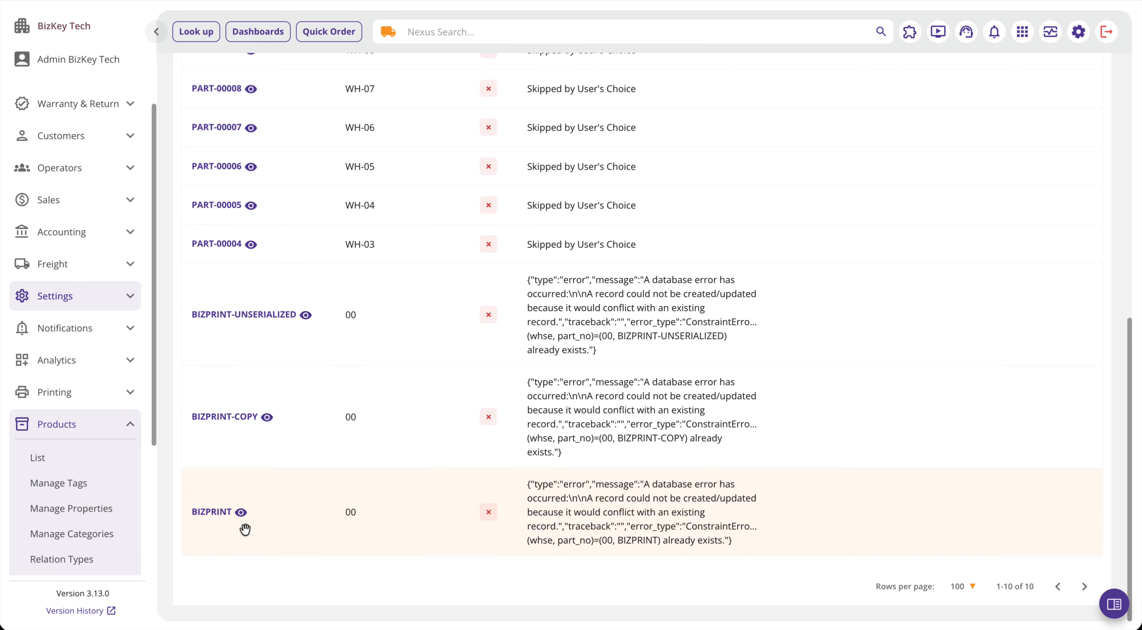
scroll(269, 572, up, 10)
scroll(267, 568, up, 6)
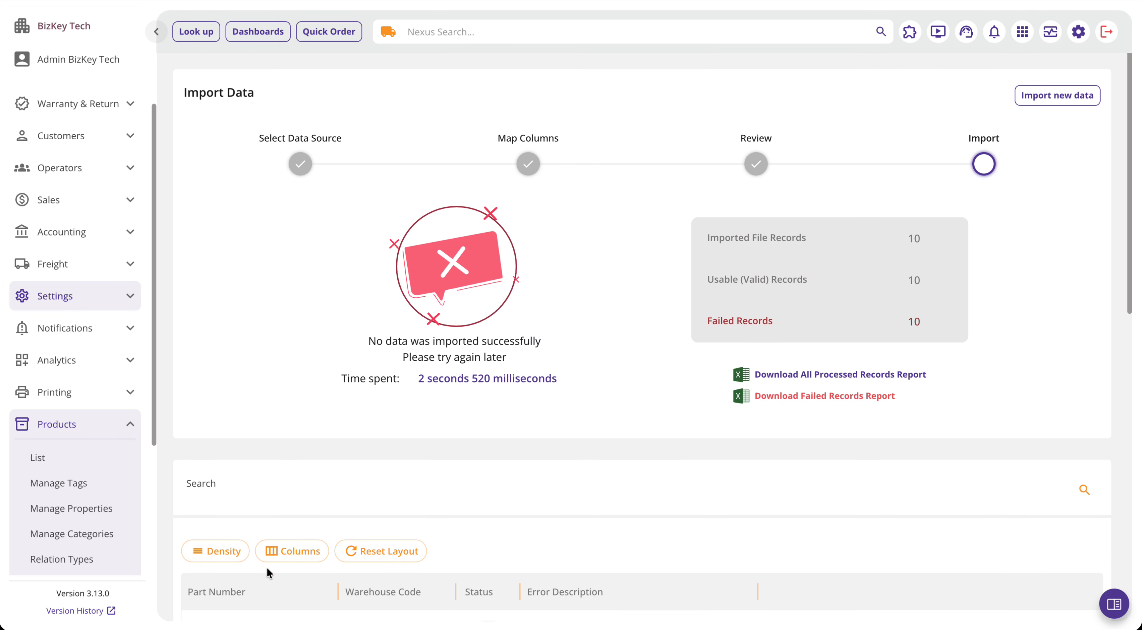